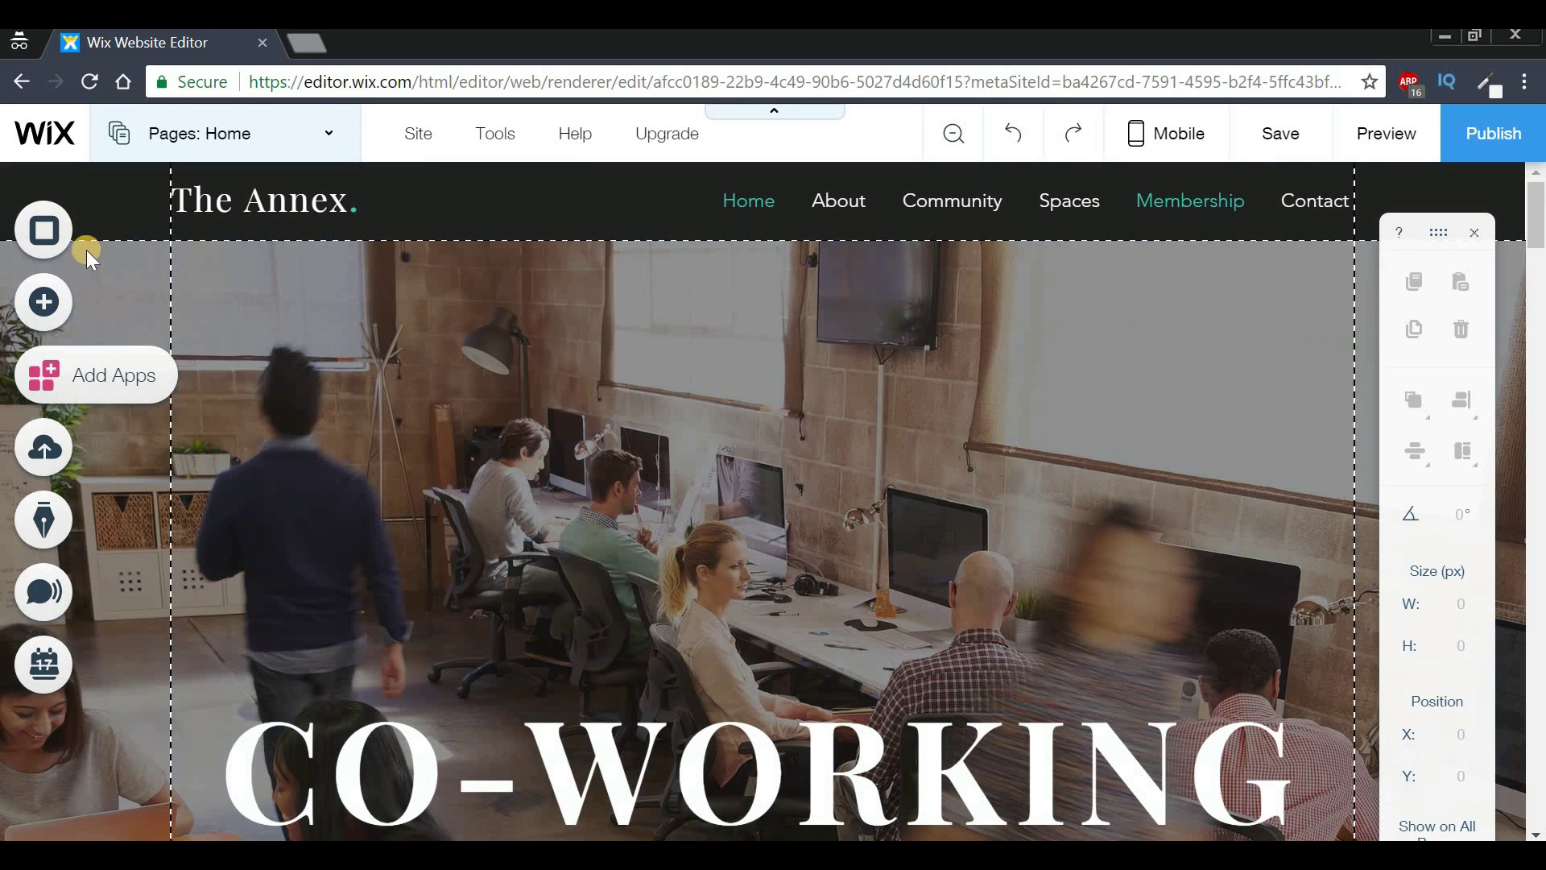
Add a Member Login button from Add > More > Site Login Buttons onto the home page header strip.
click(45, 318)
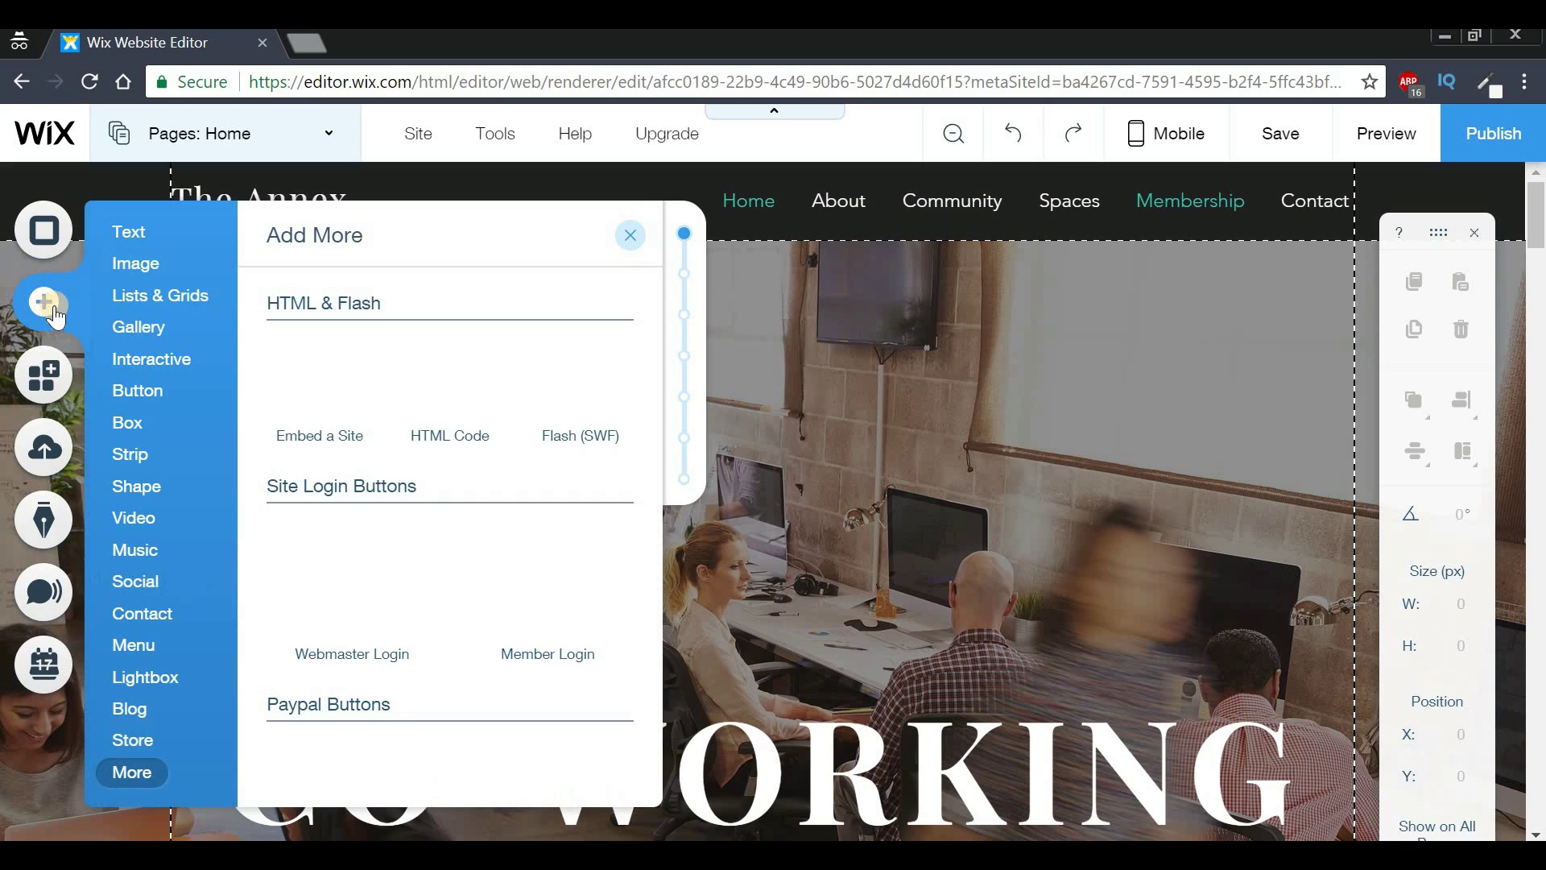
click(133, 263)
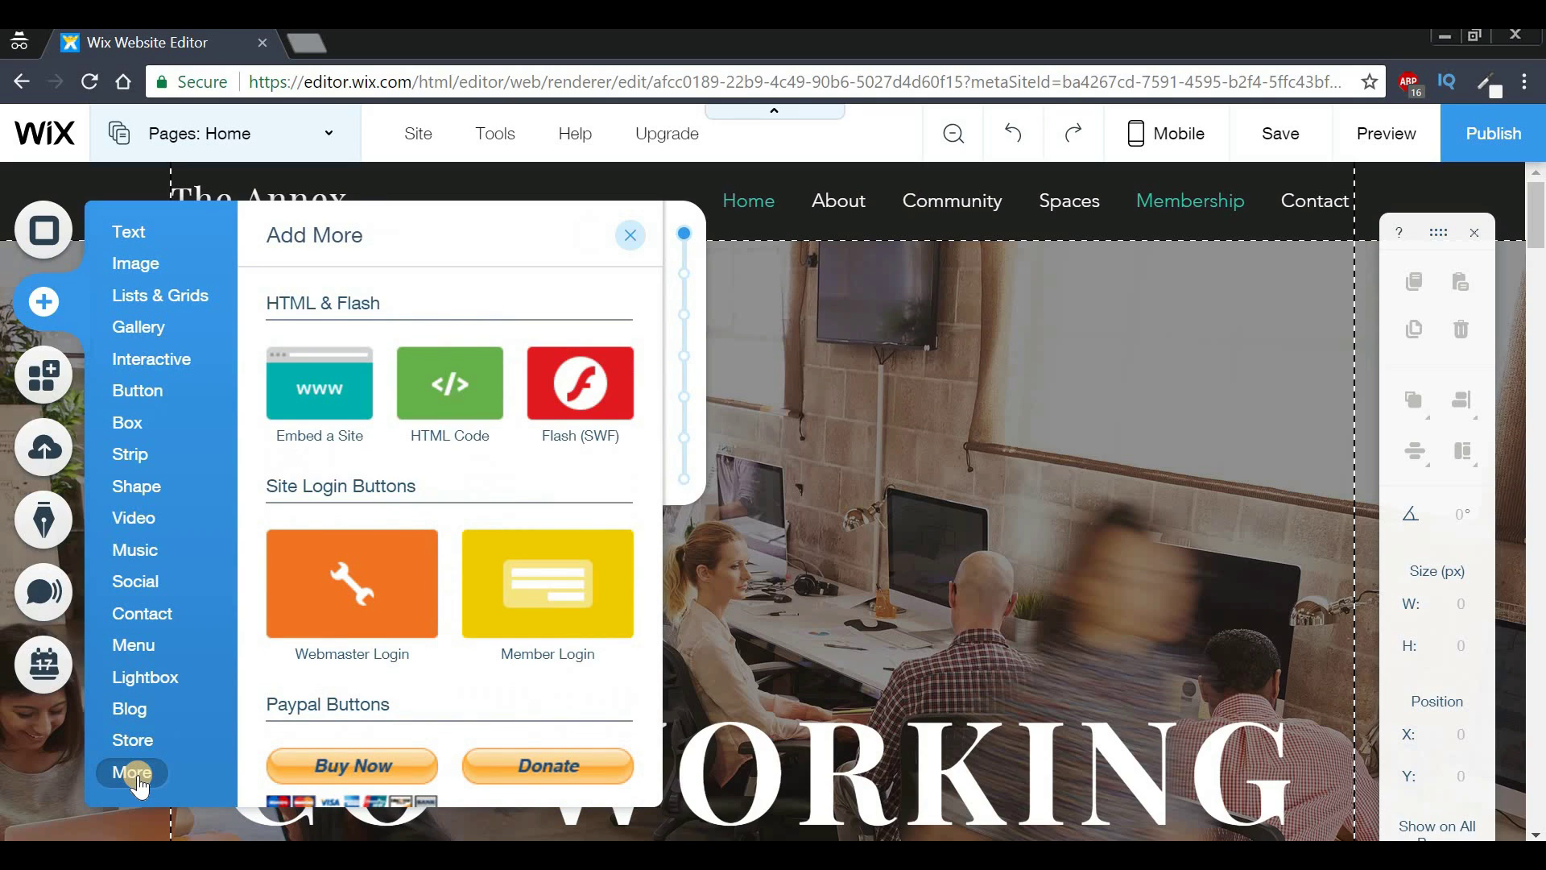
click(138, 778)
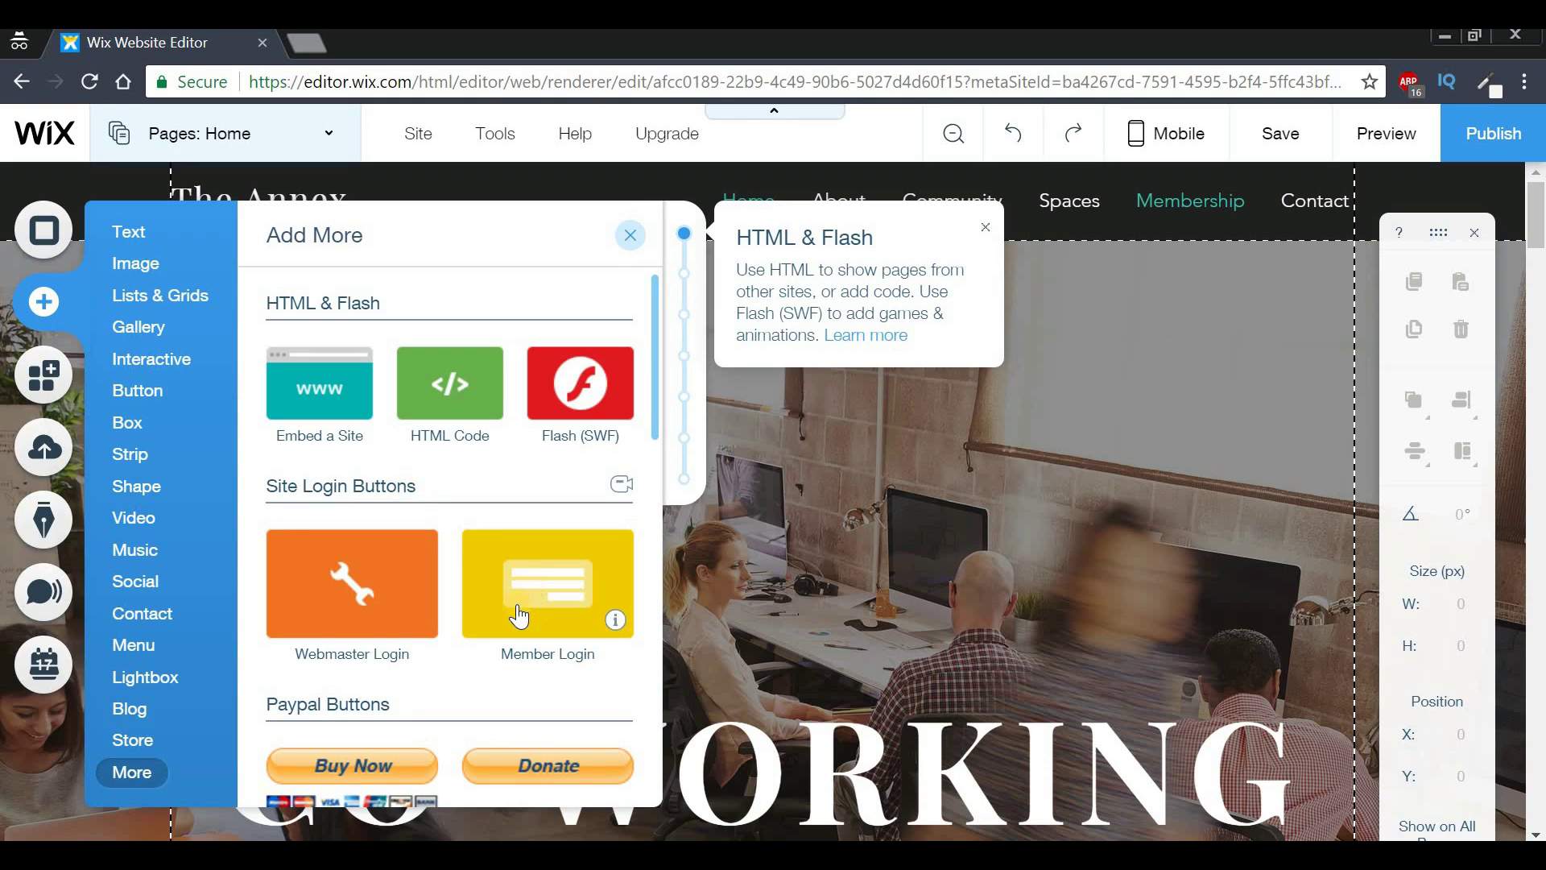
drag(523, 584, 1089, 356)
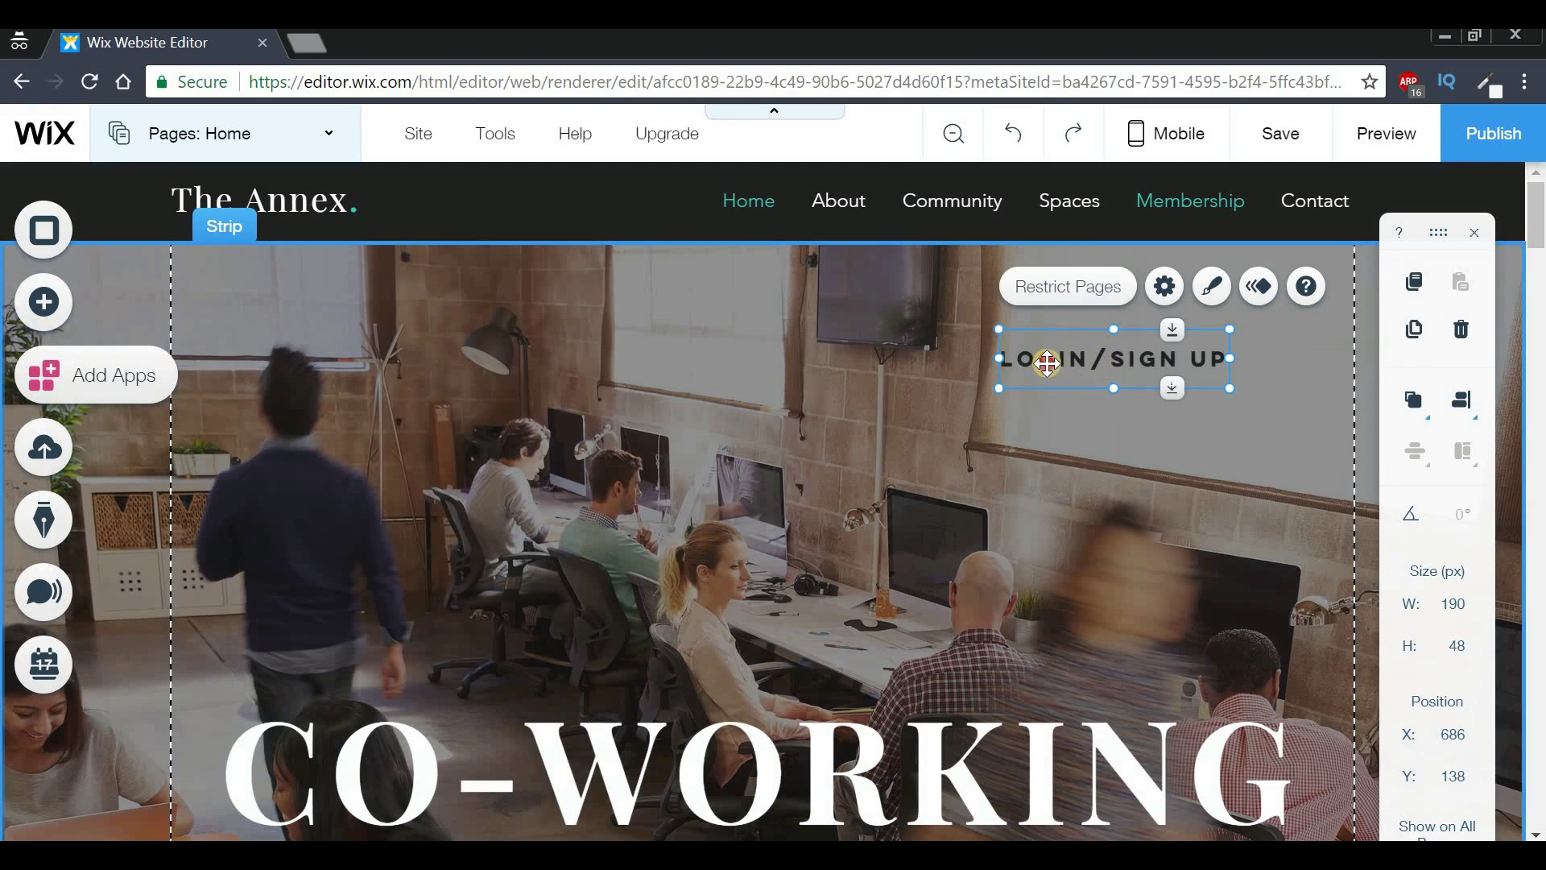
Move the LOGIN/SIGN UP button into the header beside The Annex title and open its Design panel.
drag(1047, 363, 532, 198)
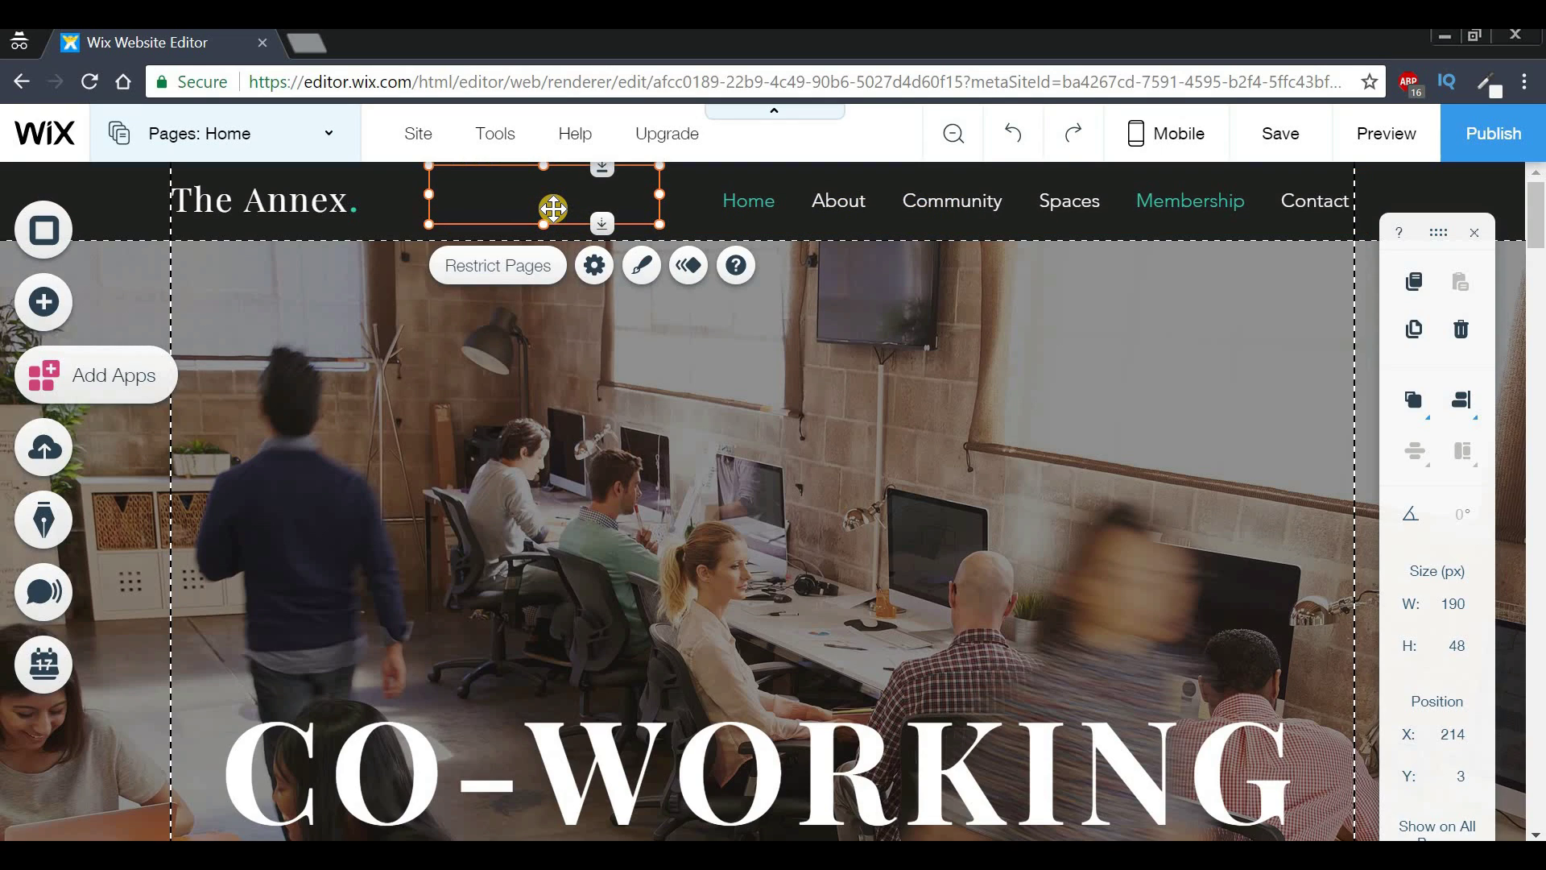
click(640, 274)
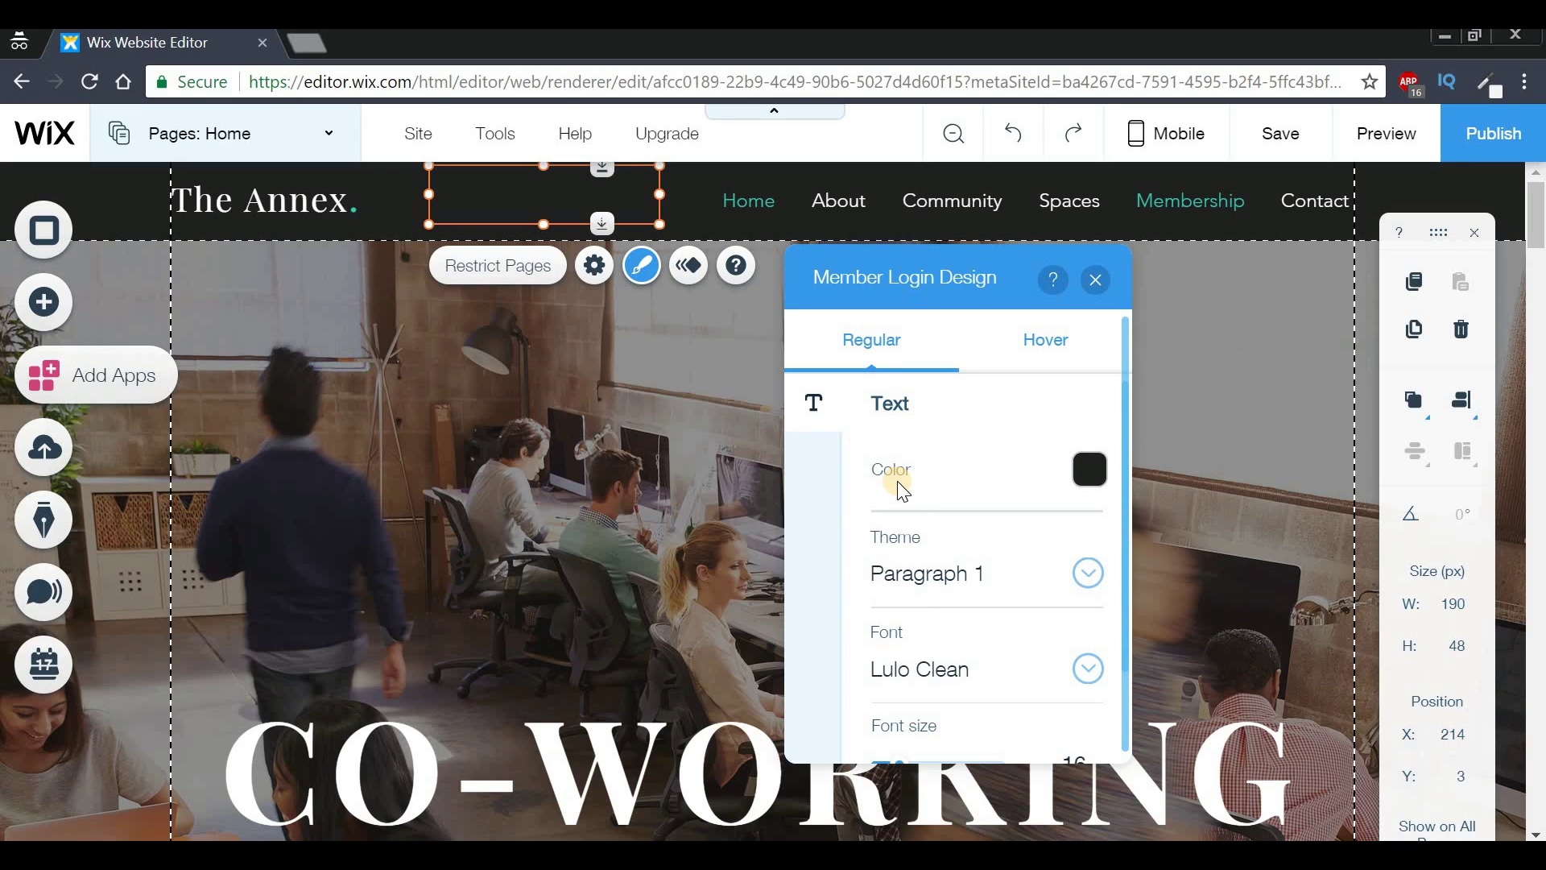
Make the login button text white and set its font size to 12.
click(1090, 468)
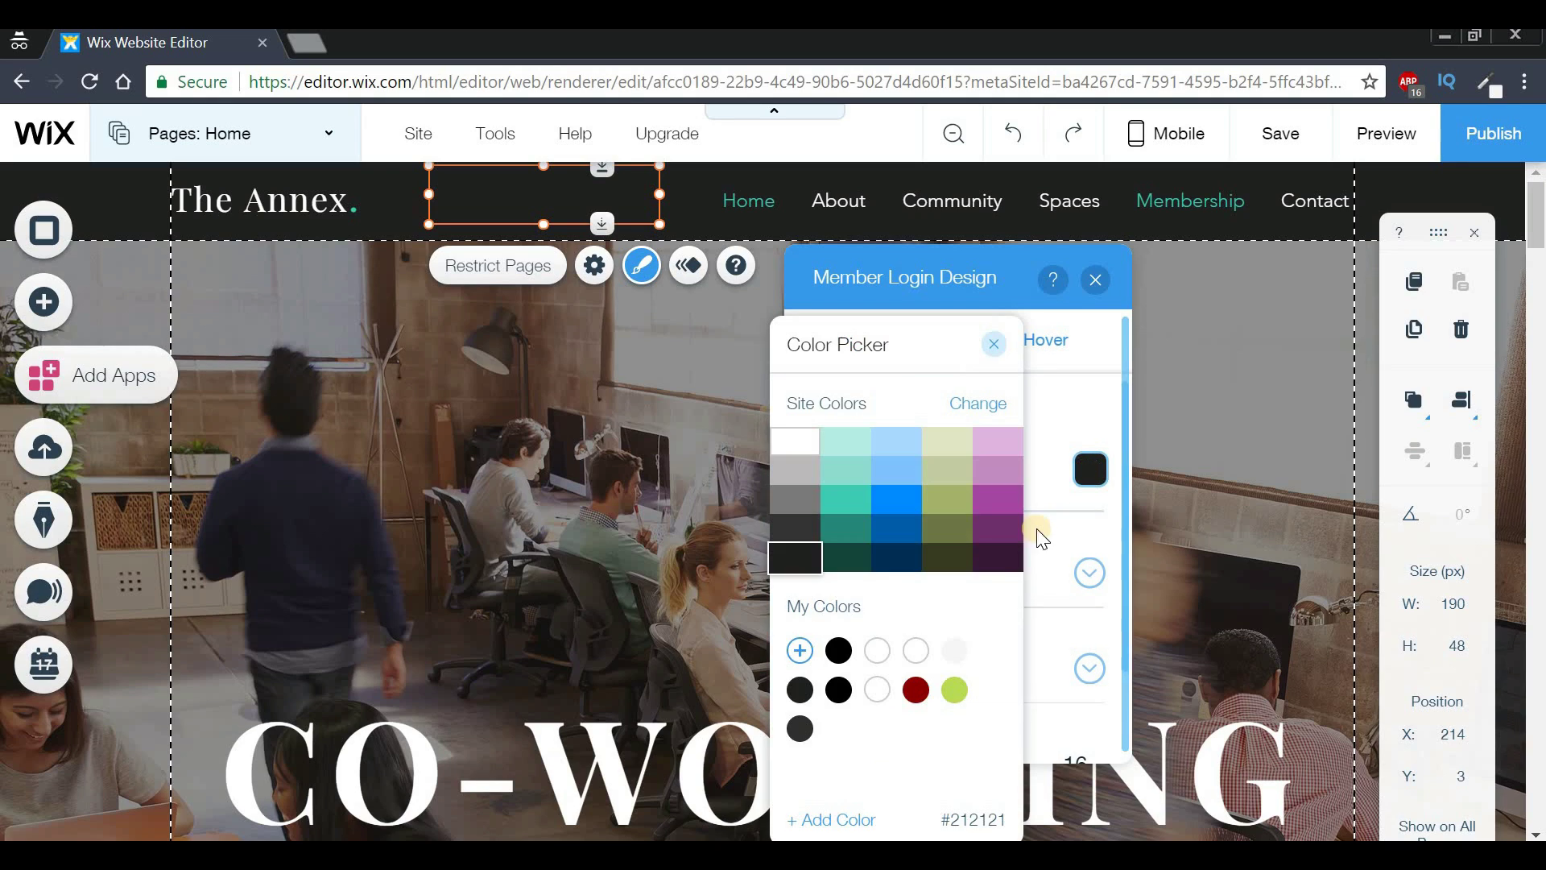
click(876, 650)
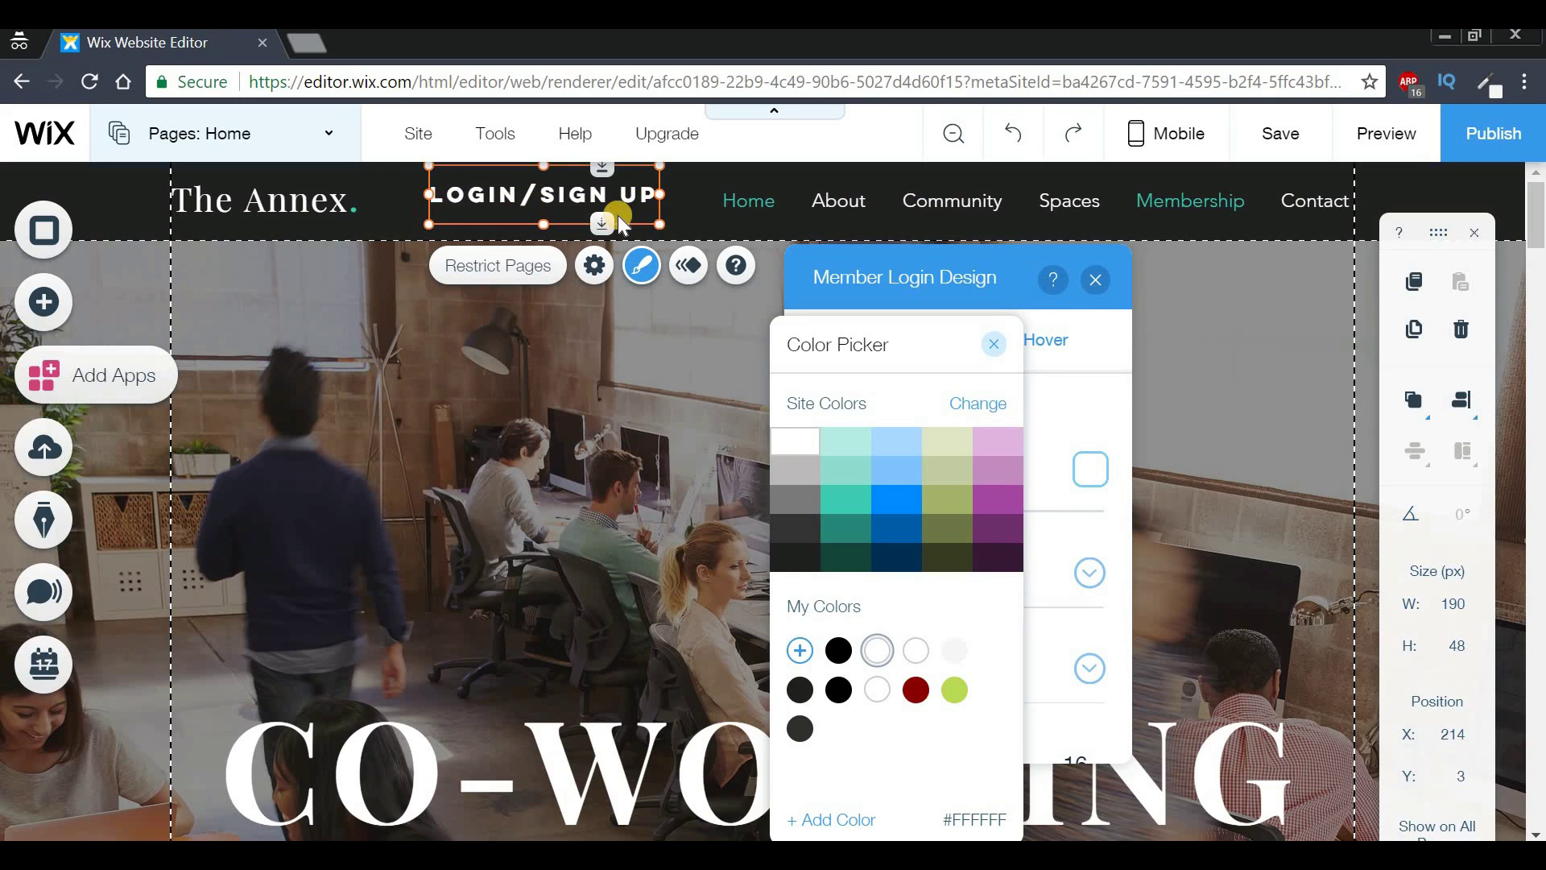
click(993, 348)
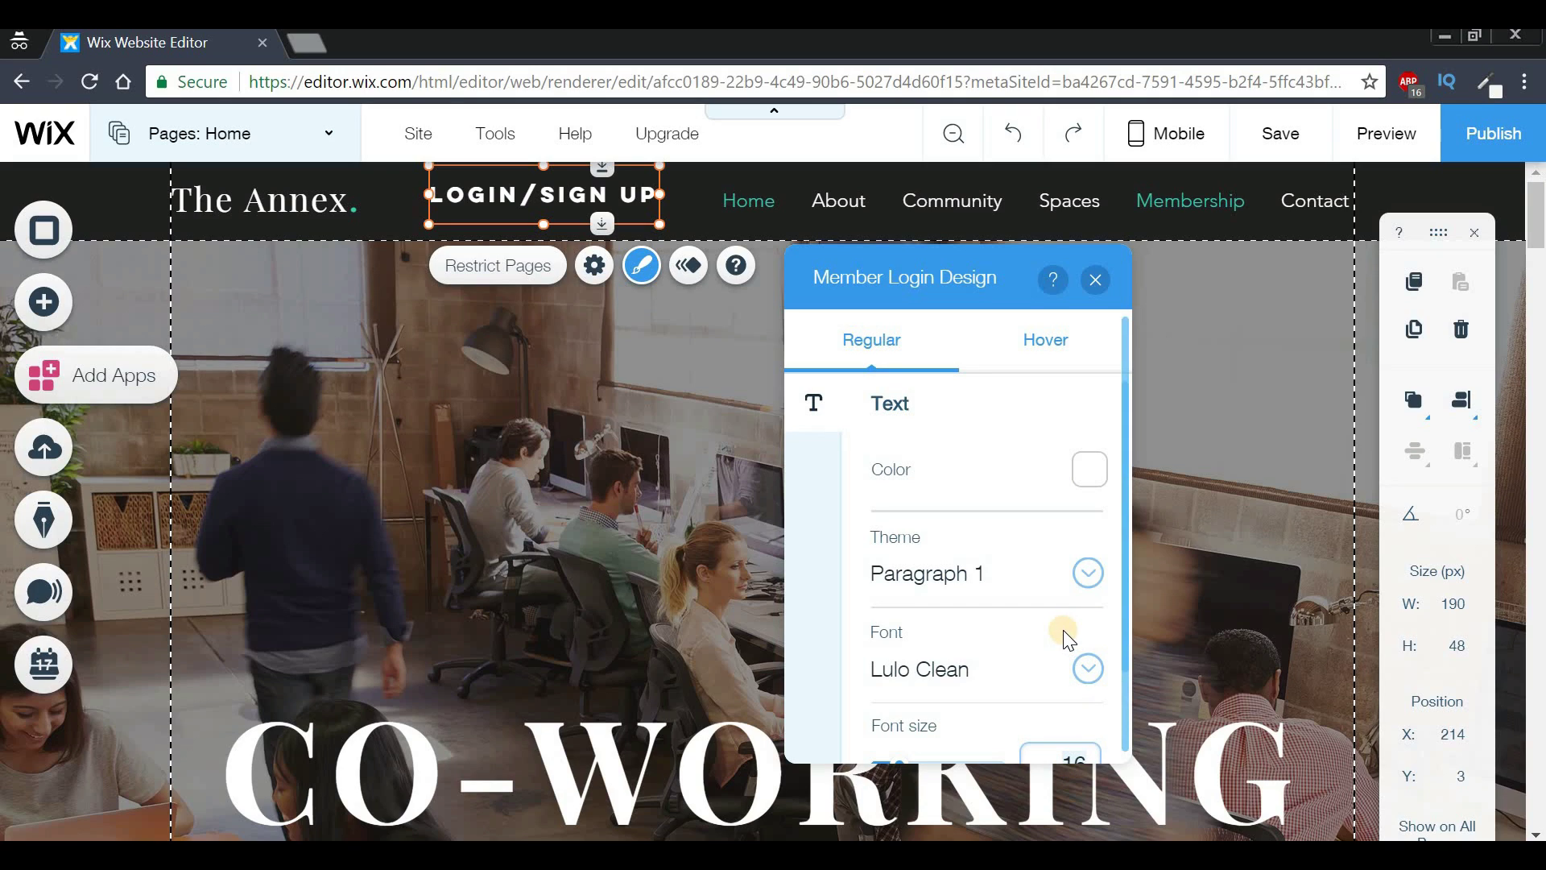
text(12)
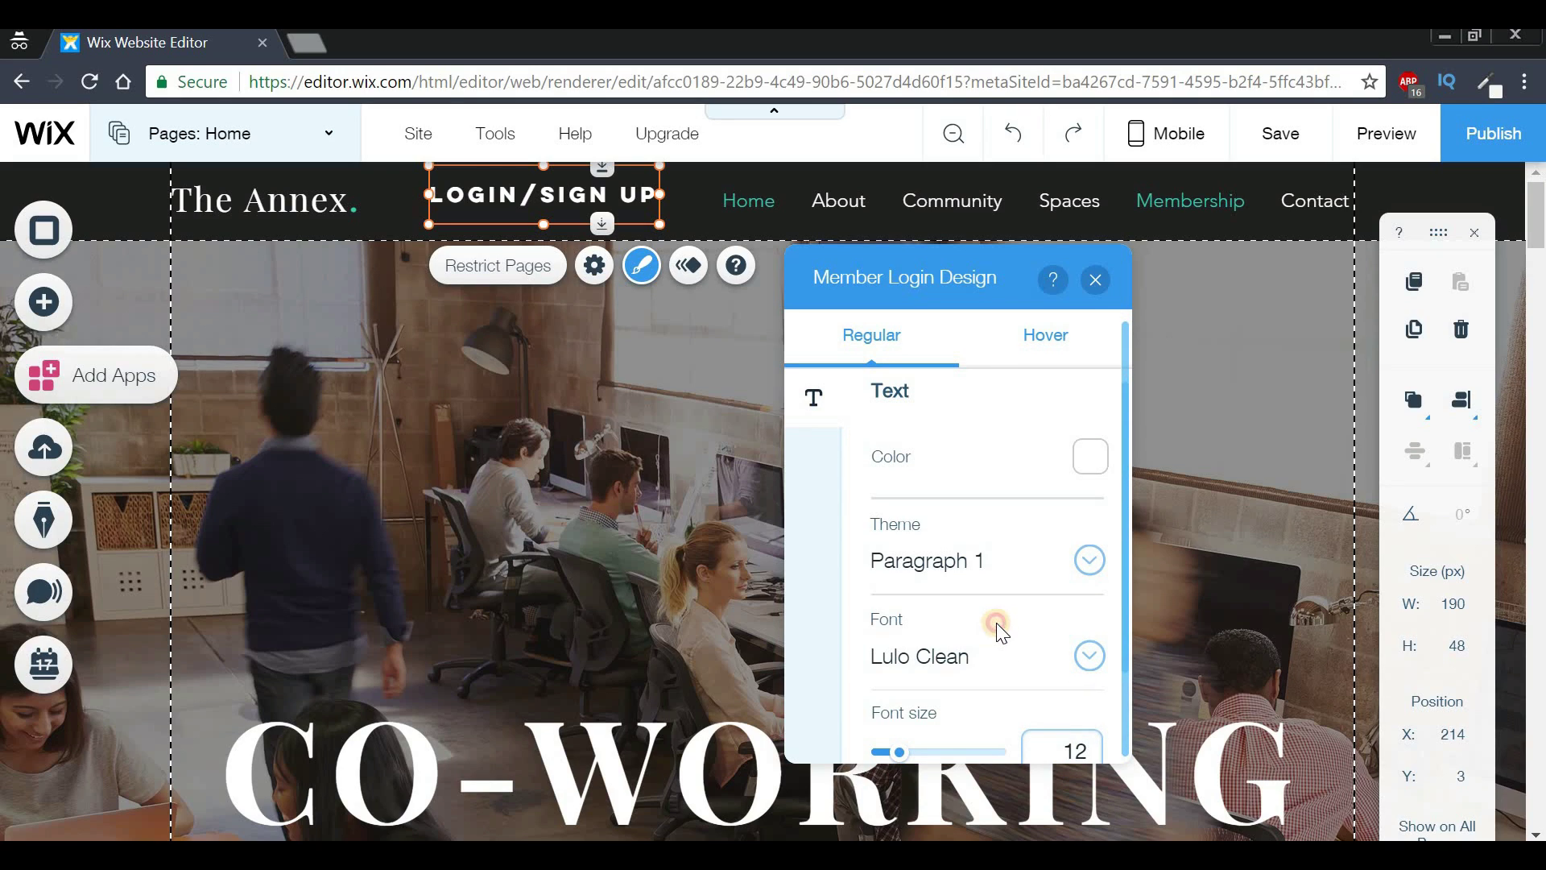
key(Return)
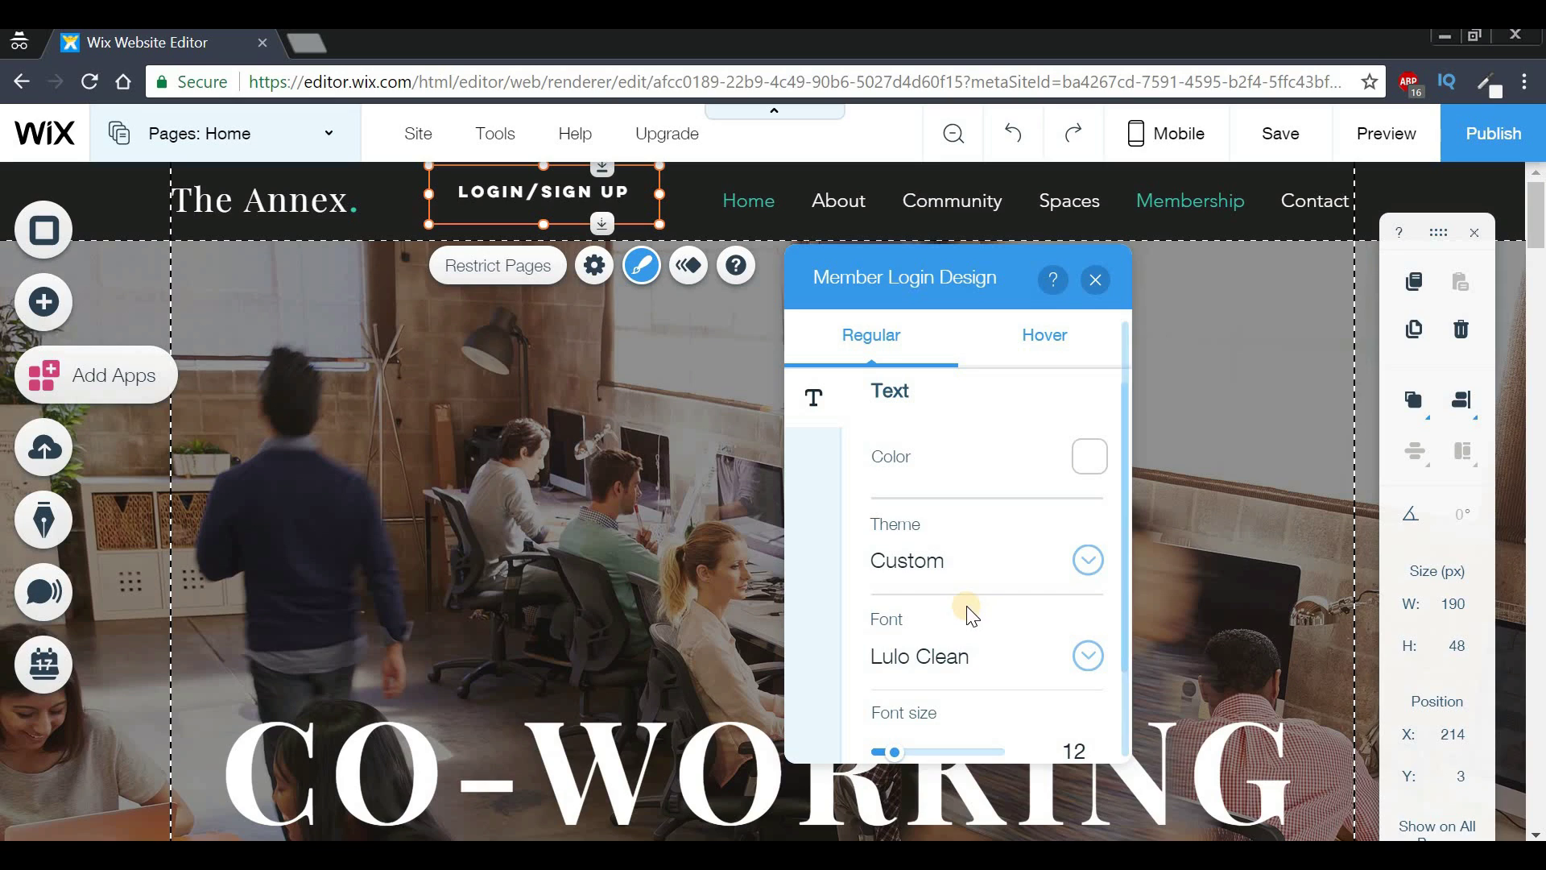
Apply the Paragraph 2 text theme, nudge the button to X 212, Y 7, and close the panel.
click(1087, 574)
scroll(997, 691, down, 2)
scroll(974, 708, down, 2)
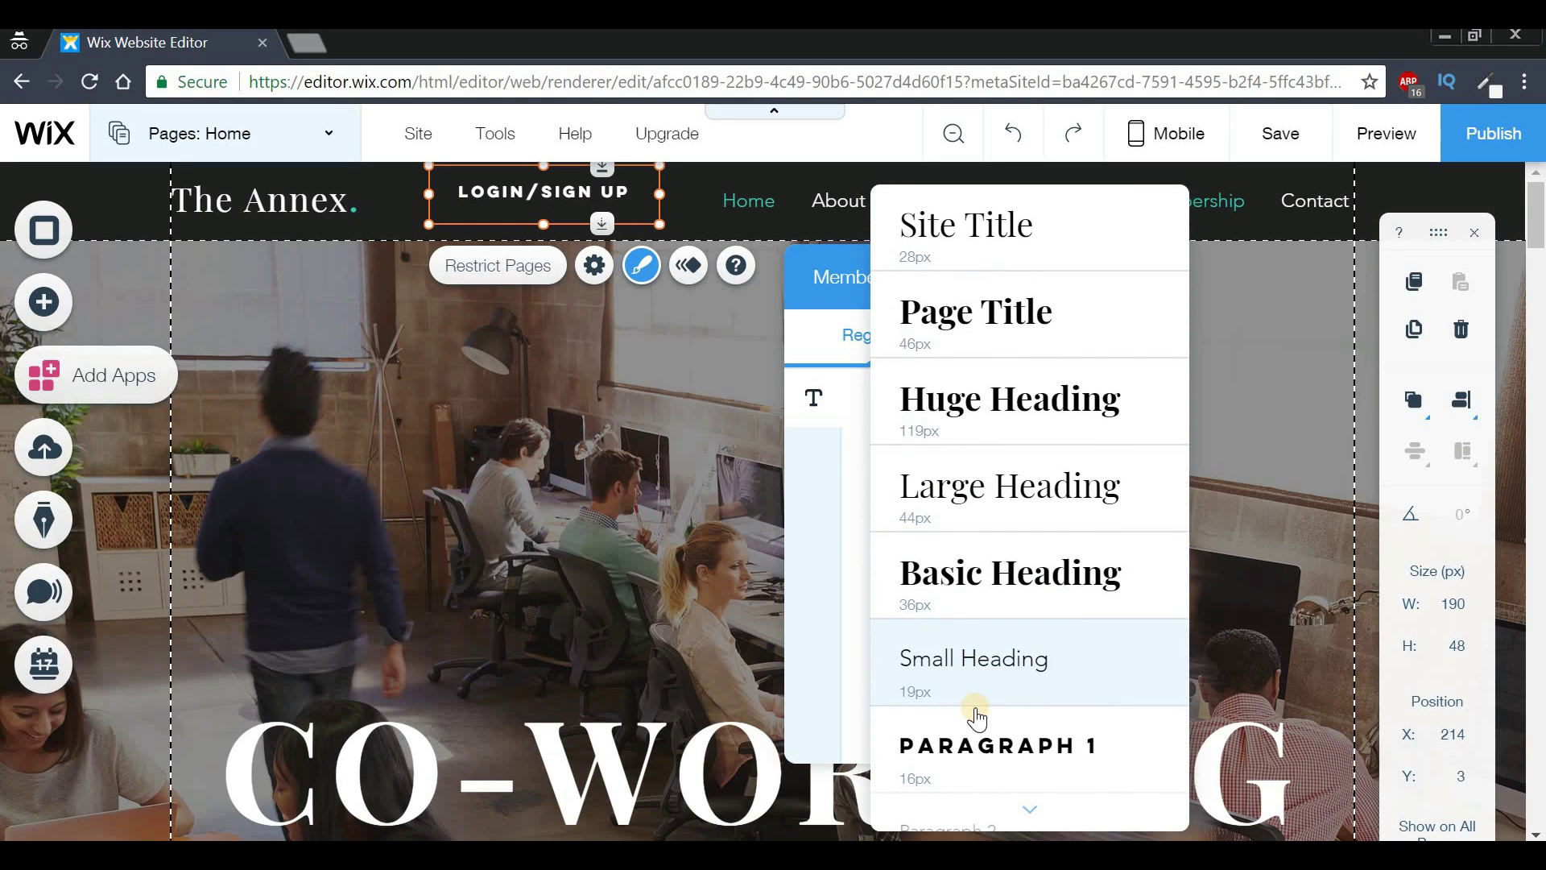
scroll(962, 712, down, 1)
click(960, 712)
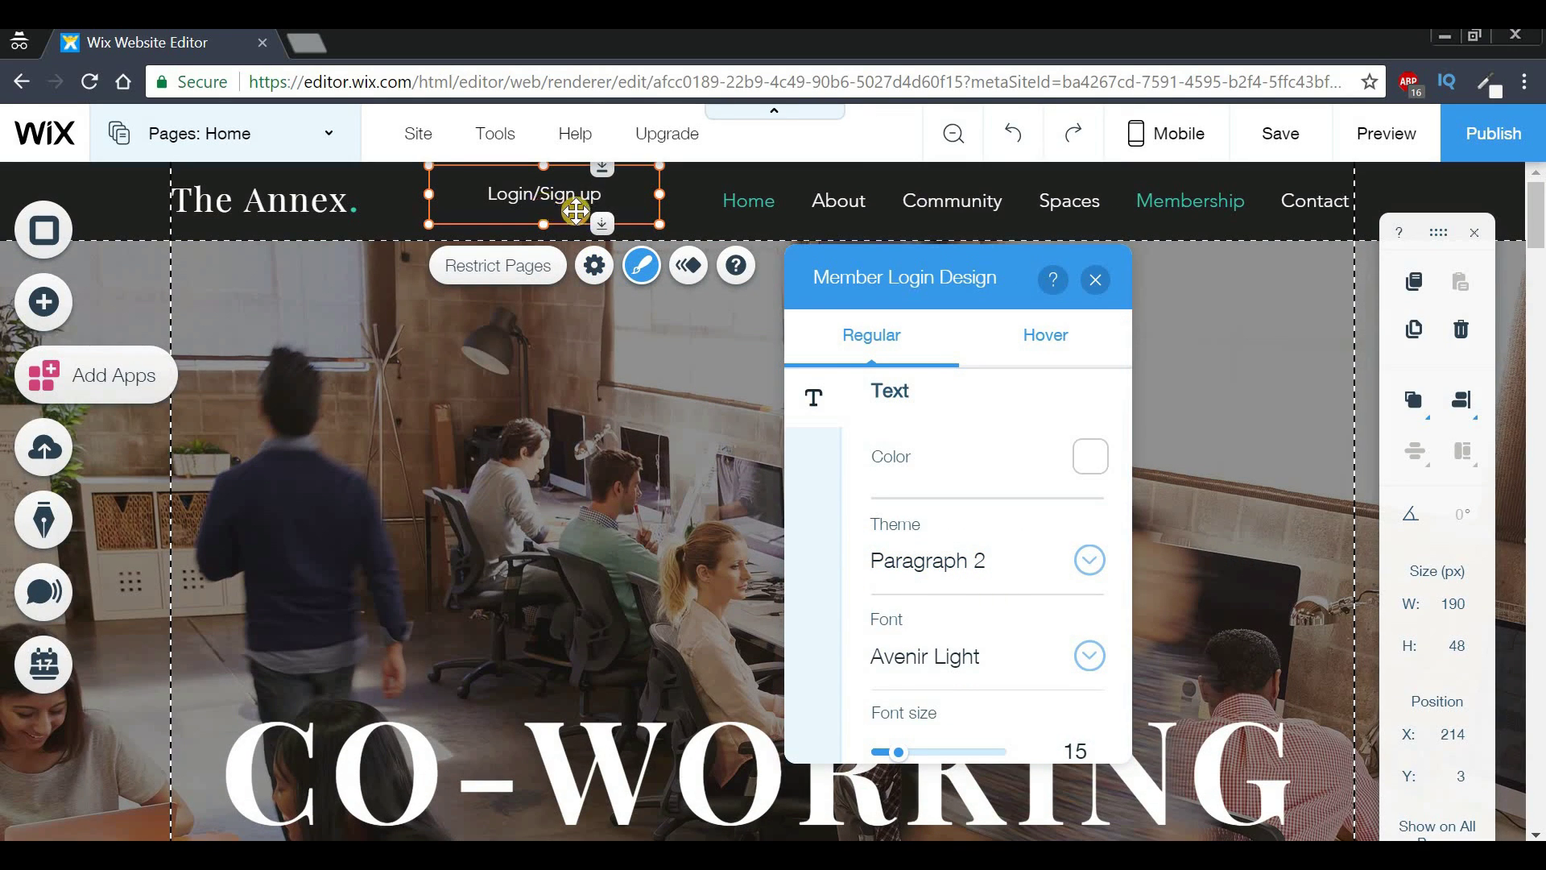
mouse_move(541, 204)
mouse_down()
mouse_move(532, 216)
mouse_move(544, 202)
mouse_up()
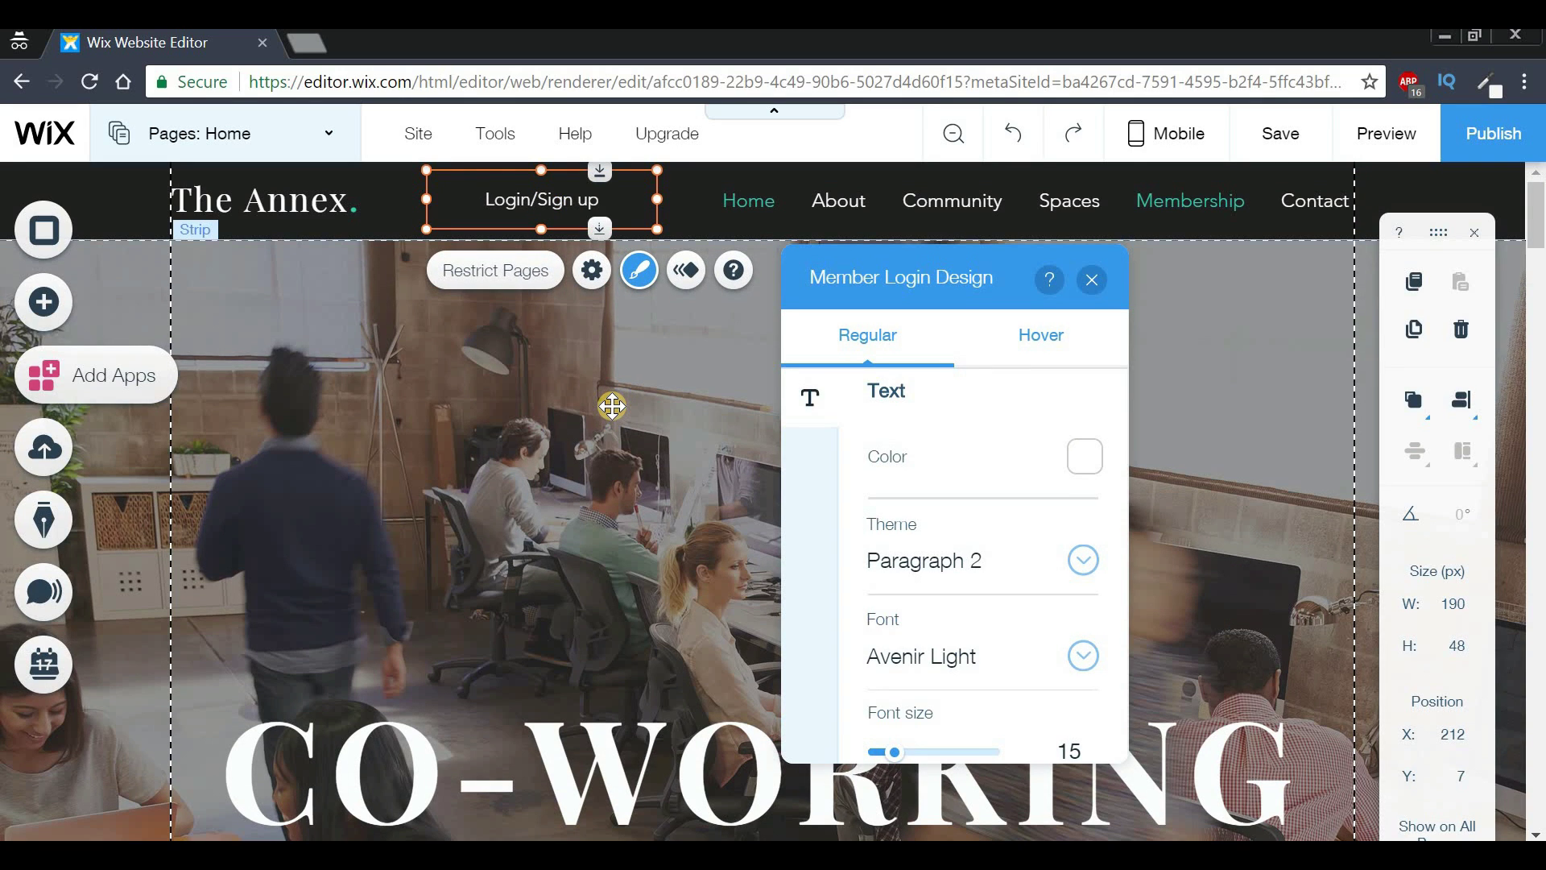
click(1094, 279)
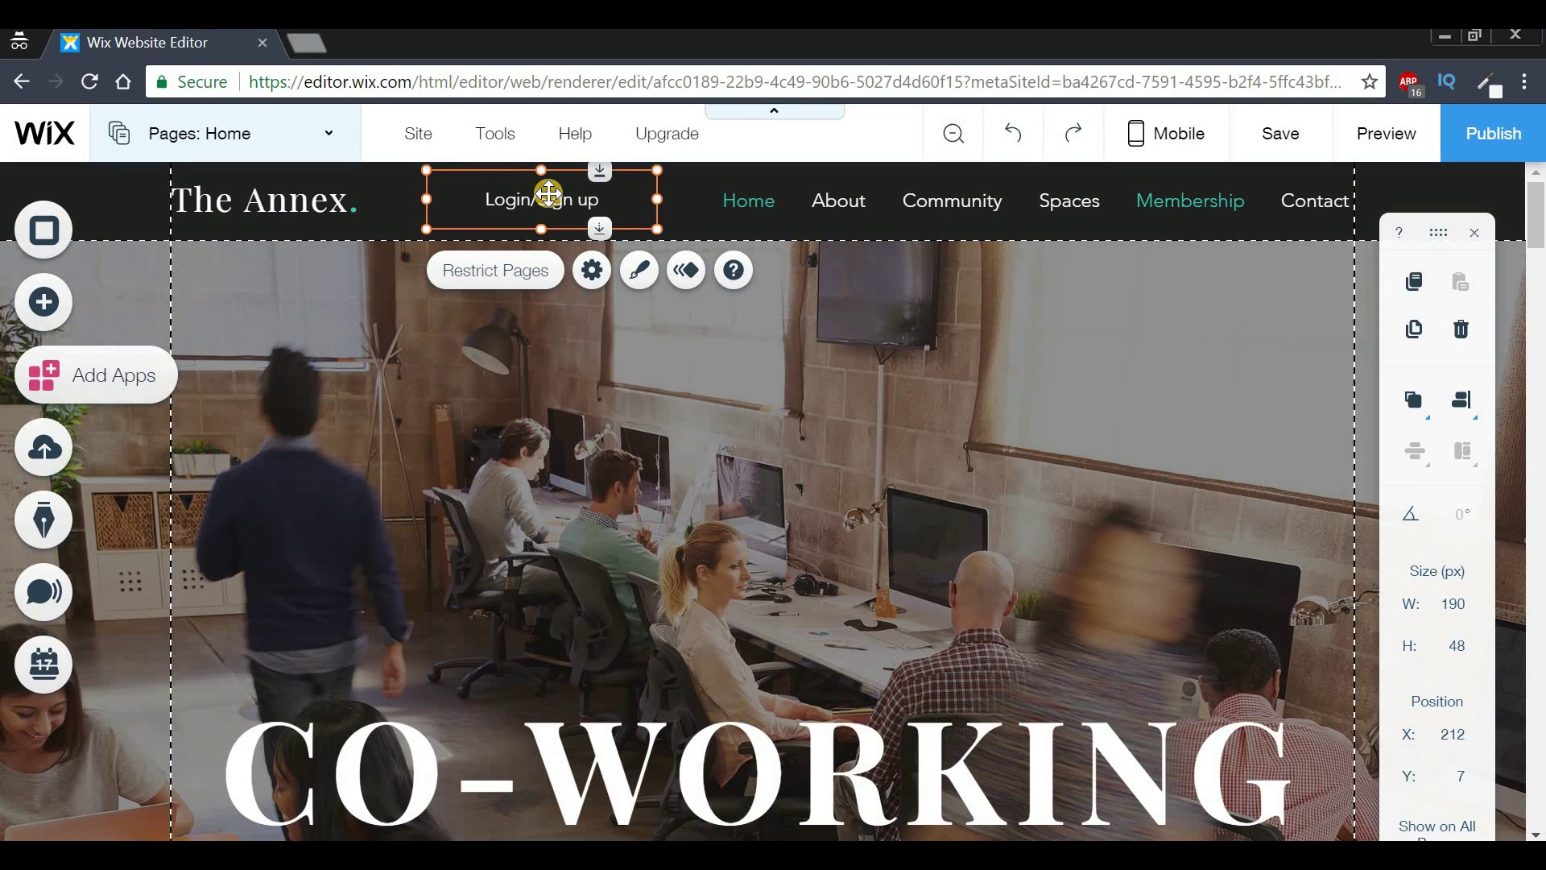
click(592, 274)
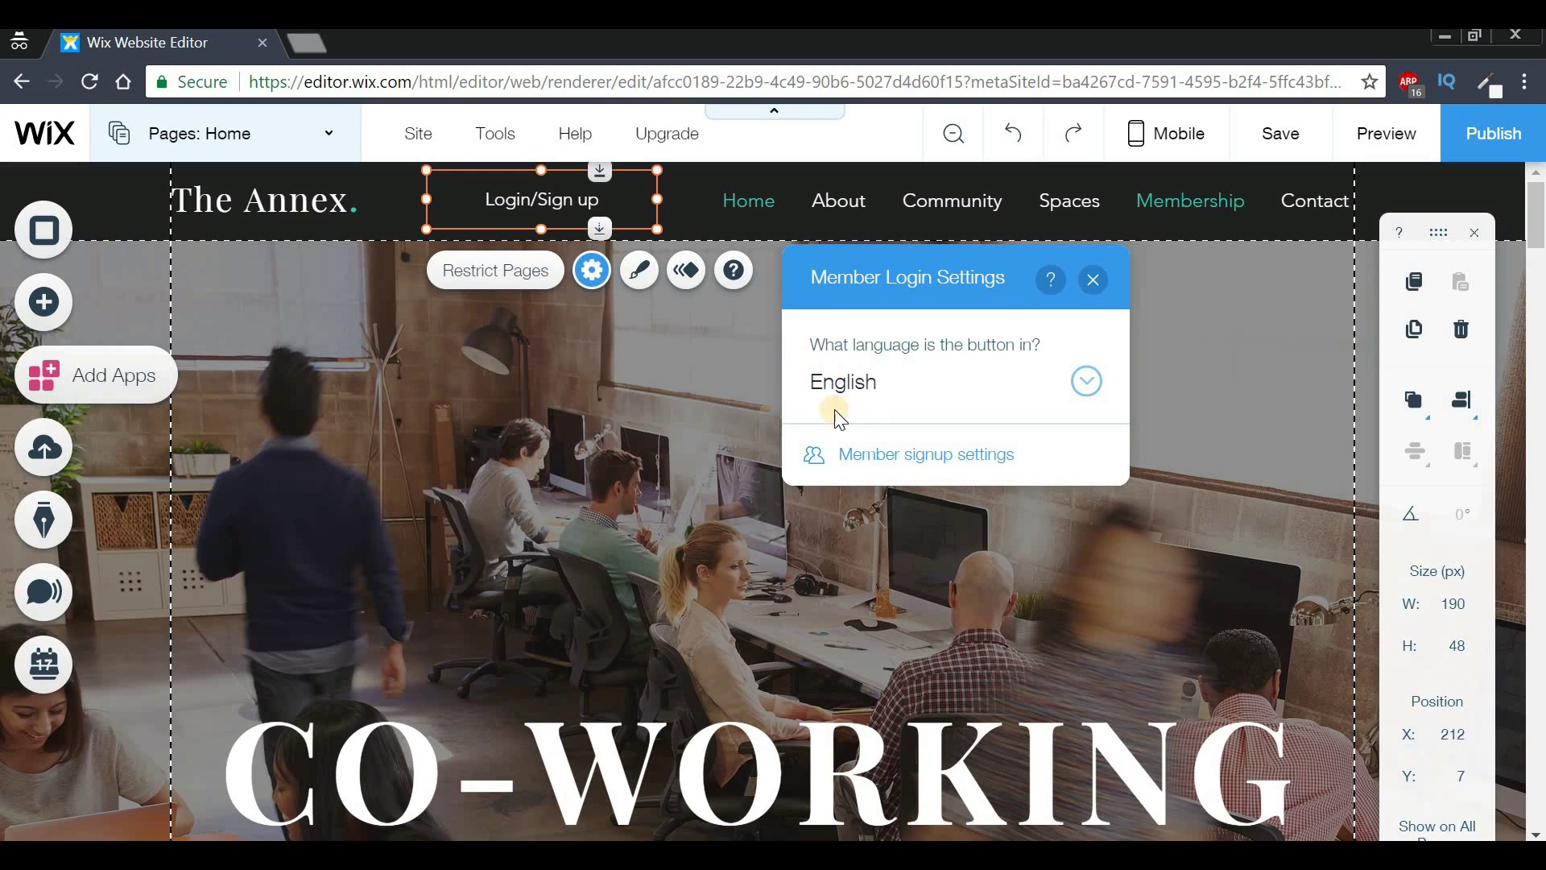
click(929, 456)
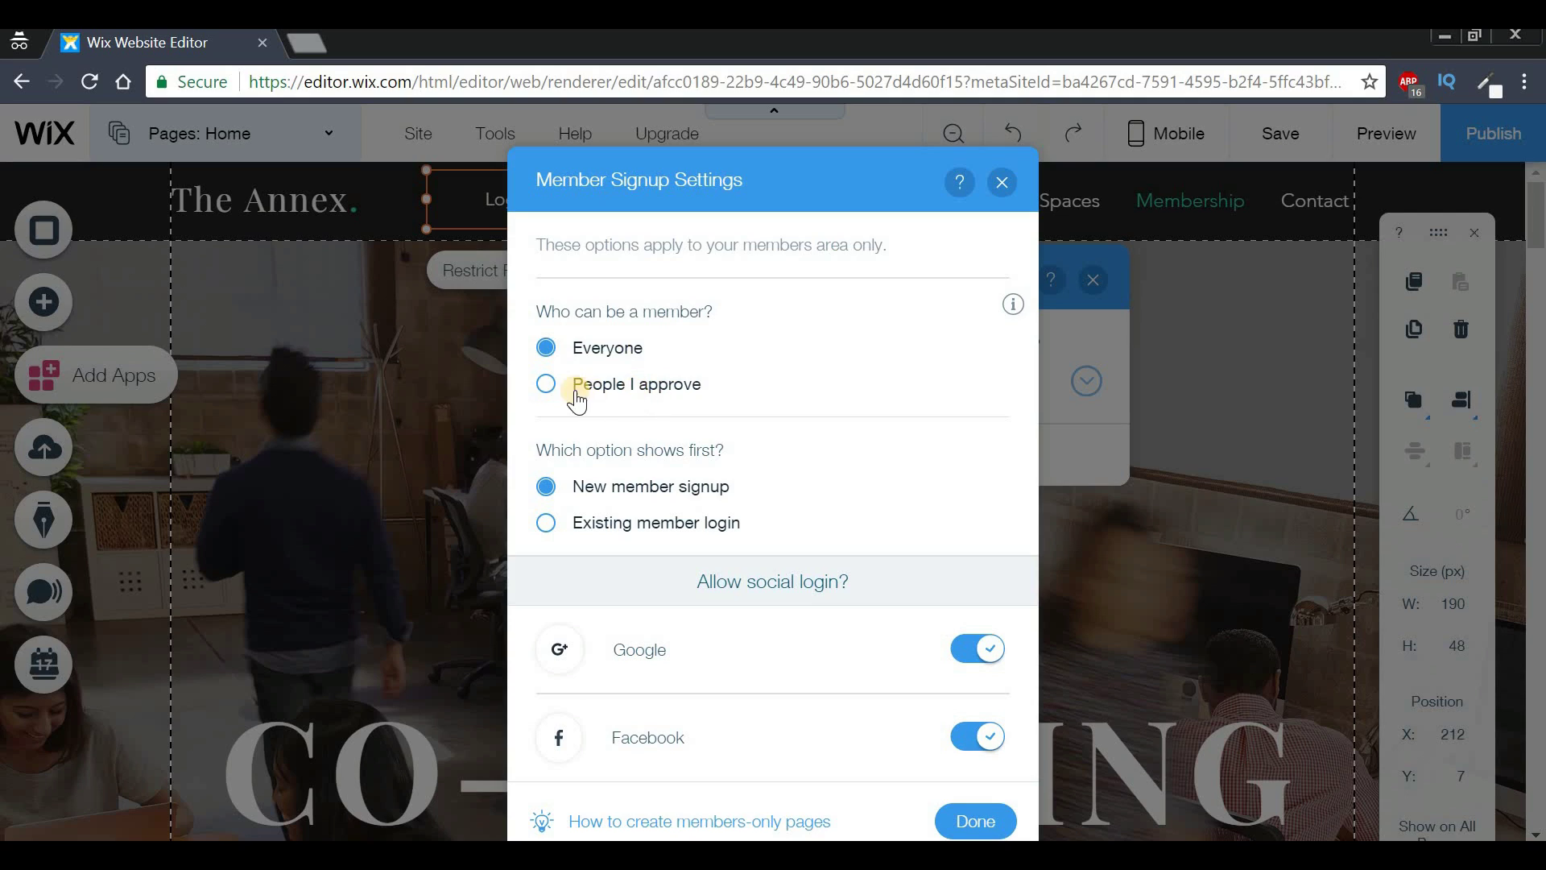
click(548, 386)
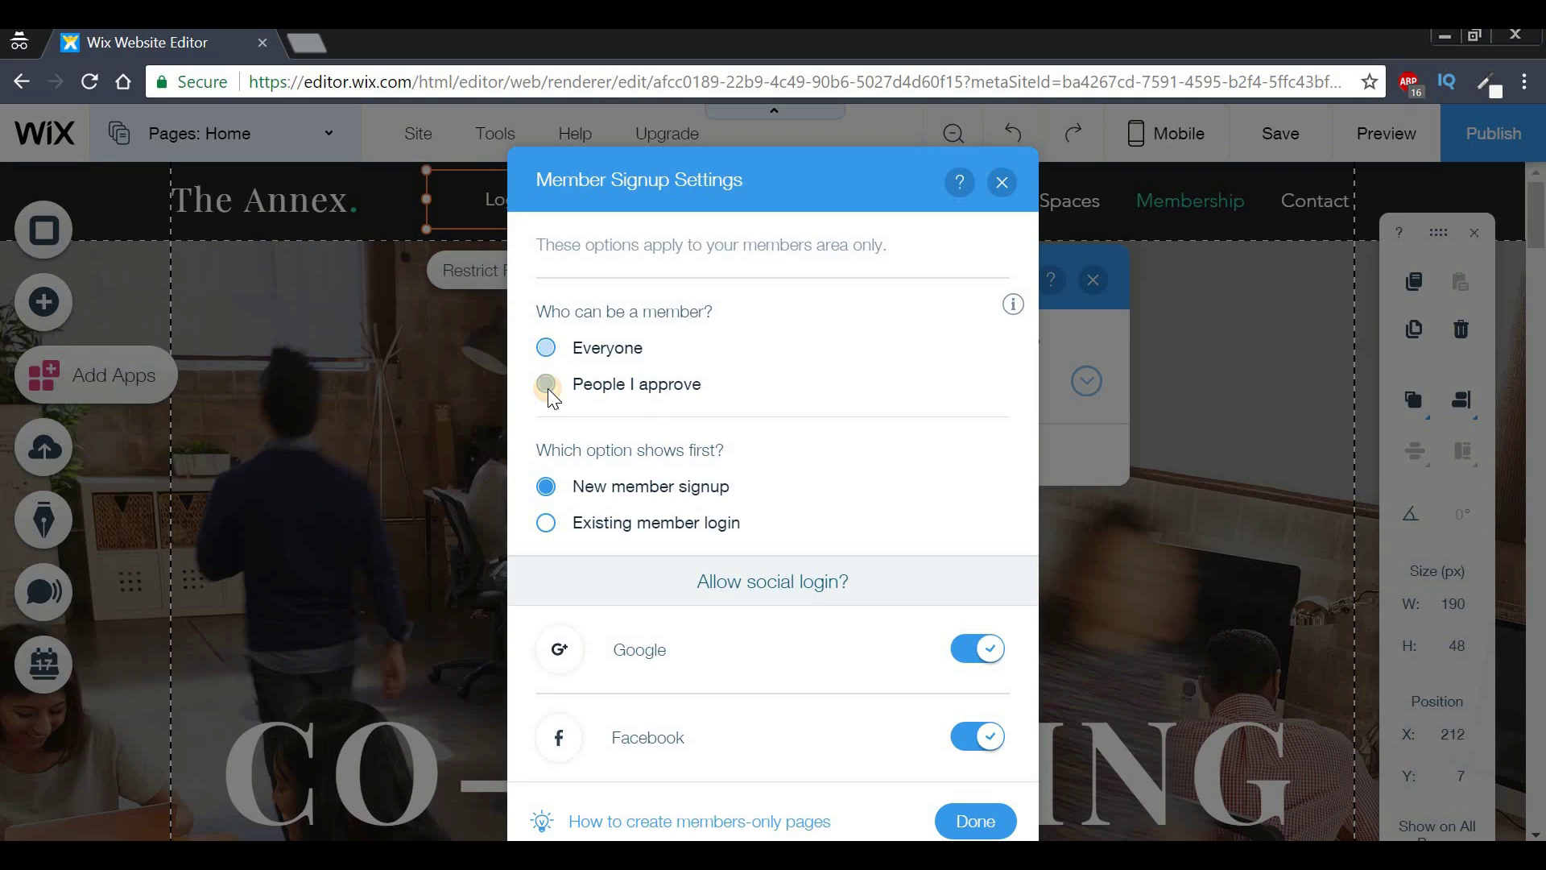
click(548, 347)
click(993, 823)
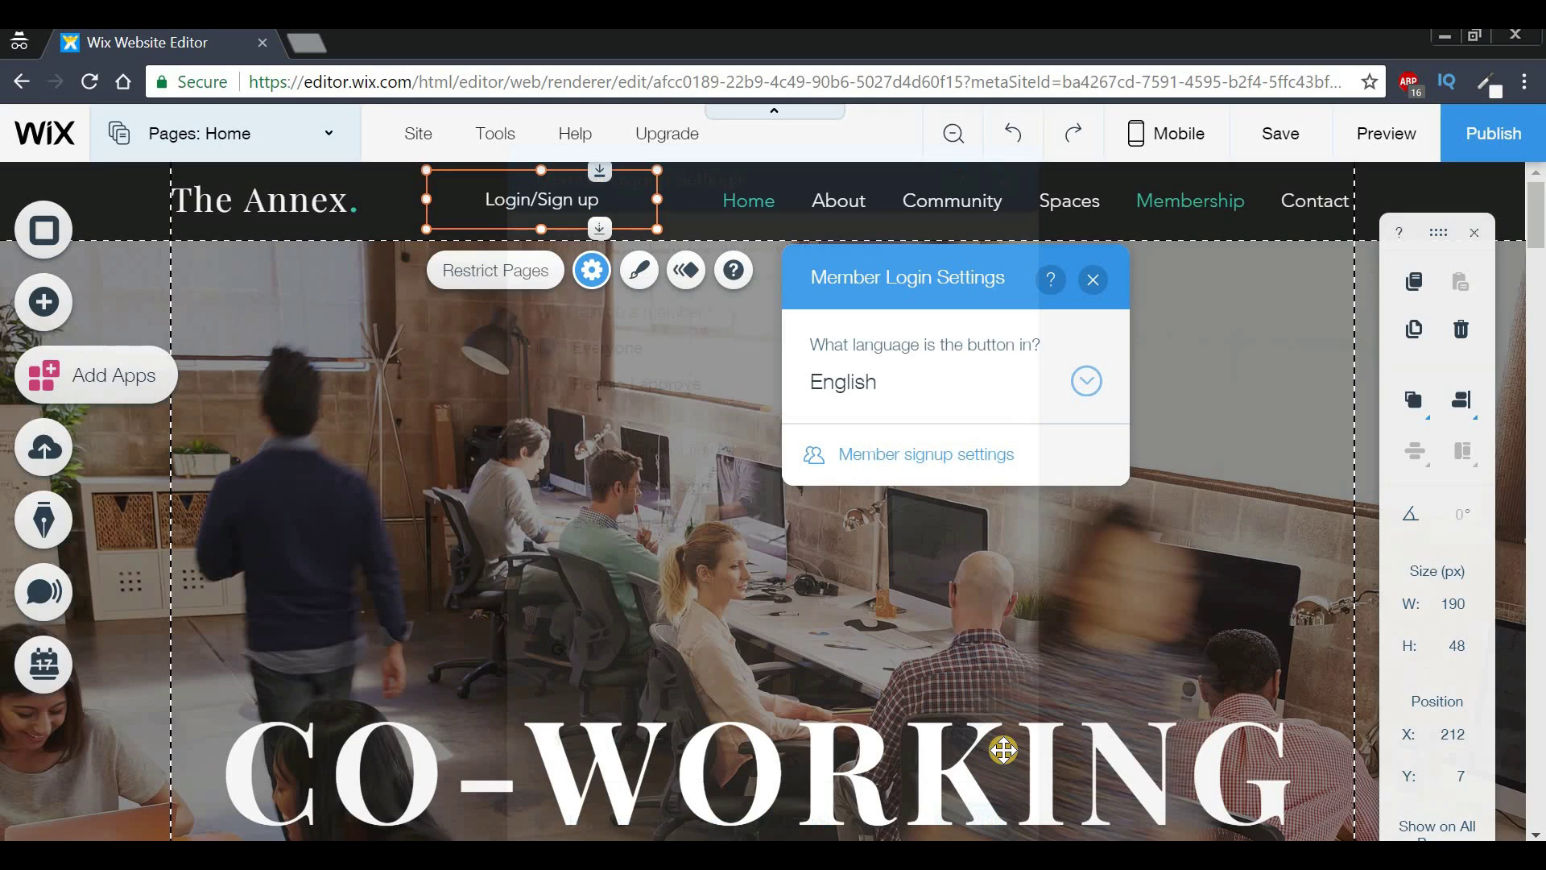
click(1128, 292)
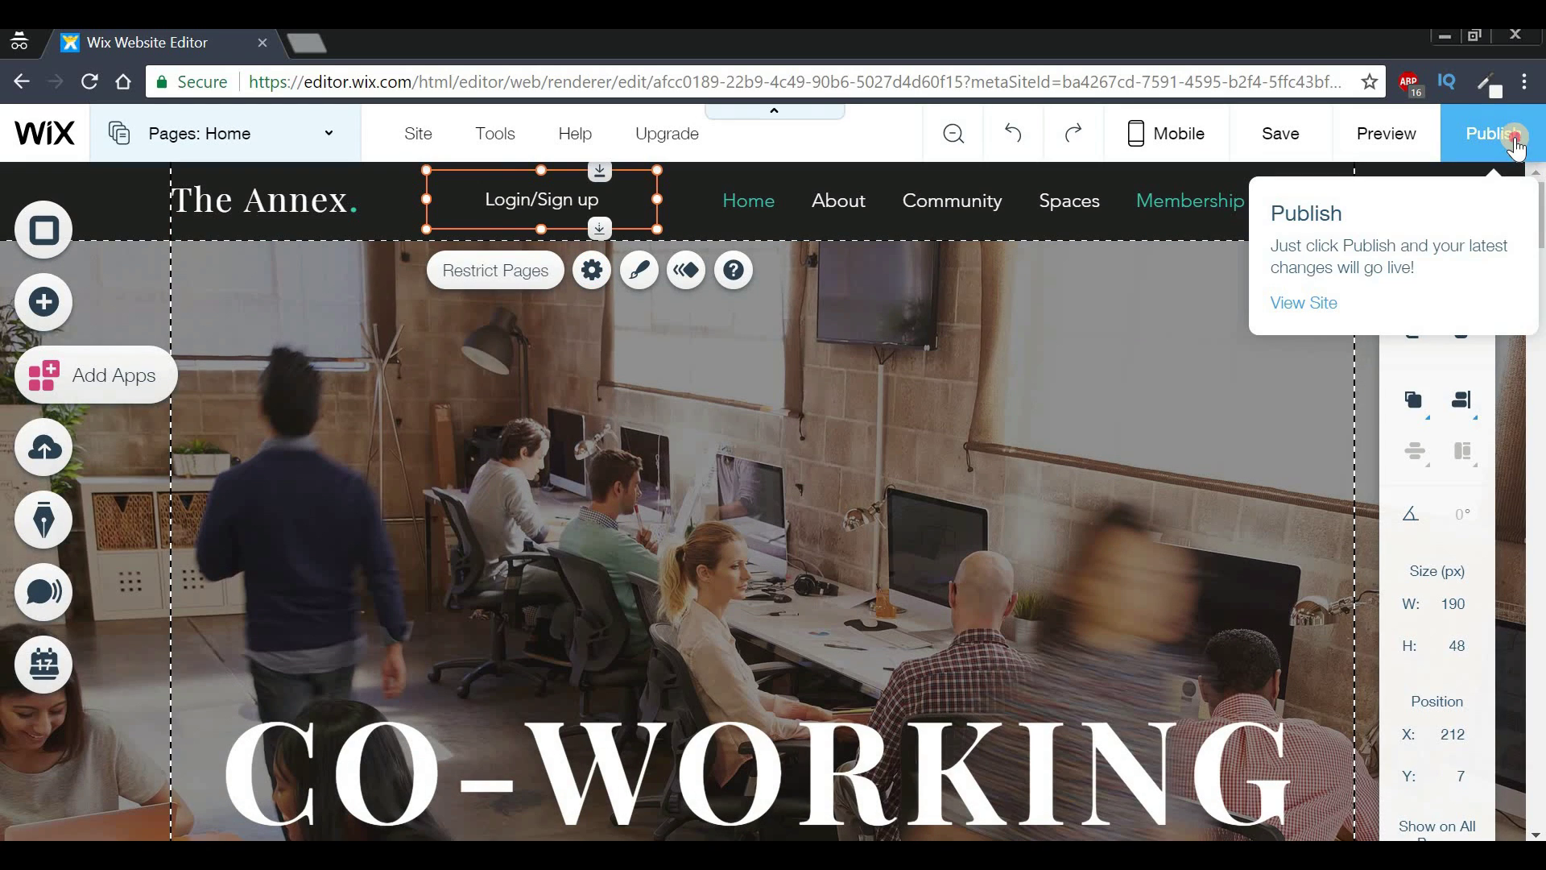
Publish The Annex site and view it live in a new tab.
click(1514, 145)
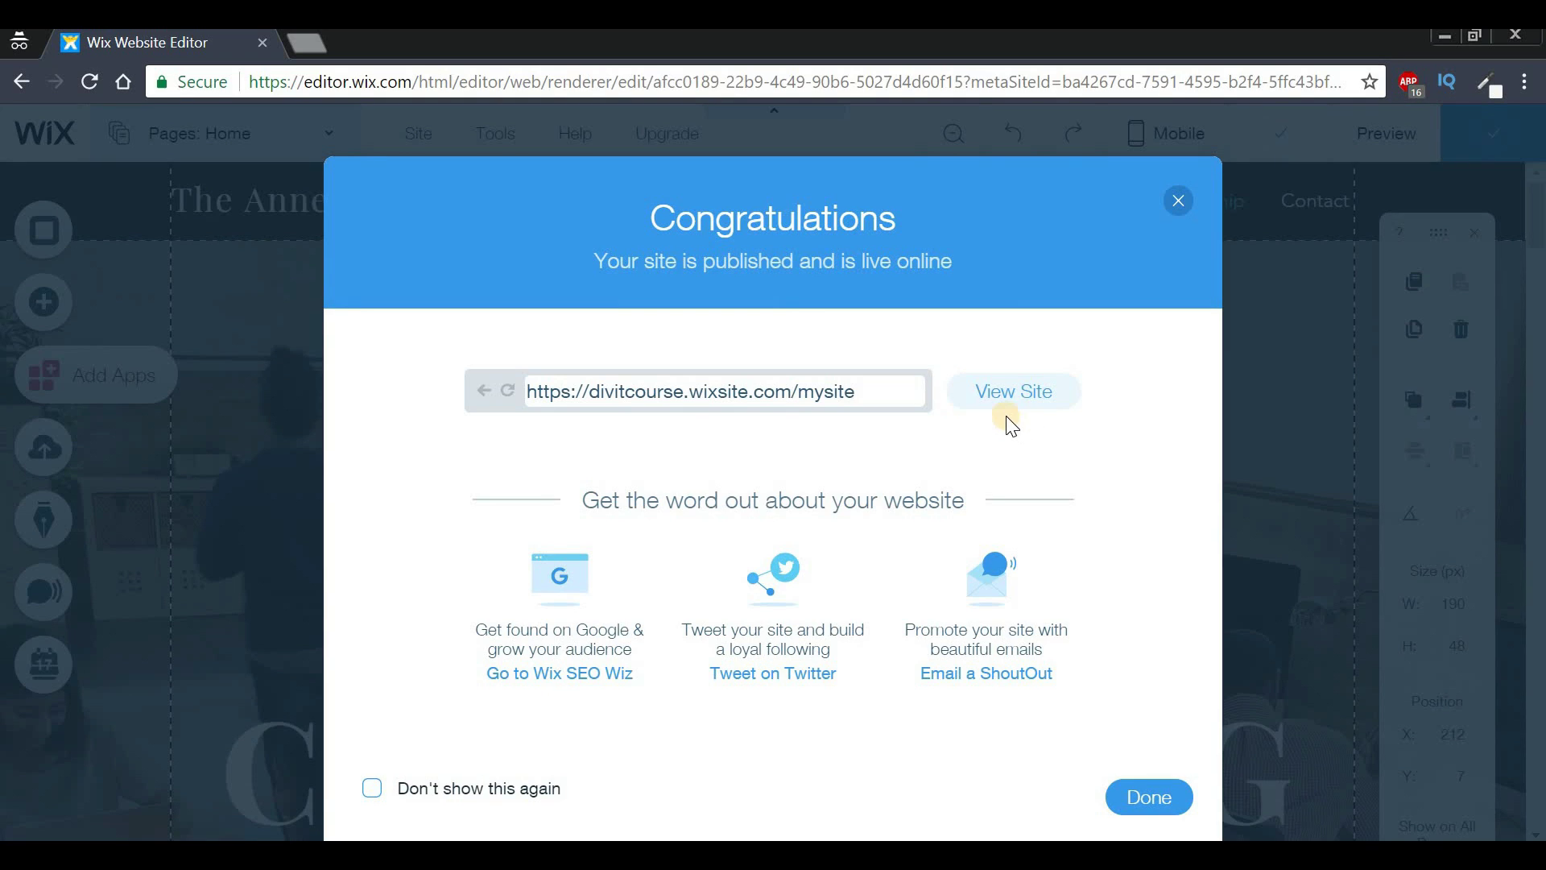
click(1004, 398)
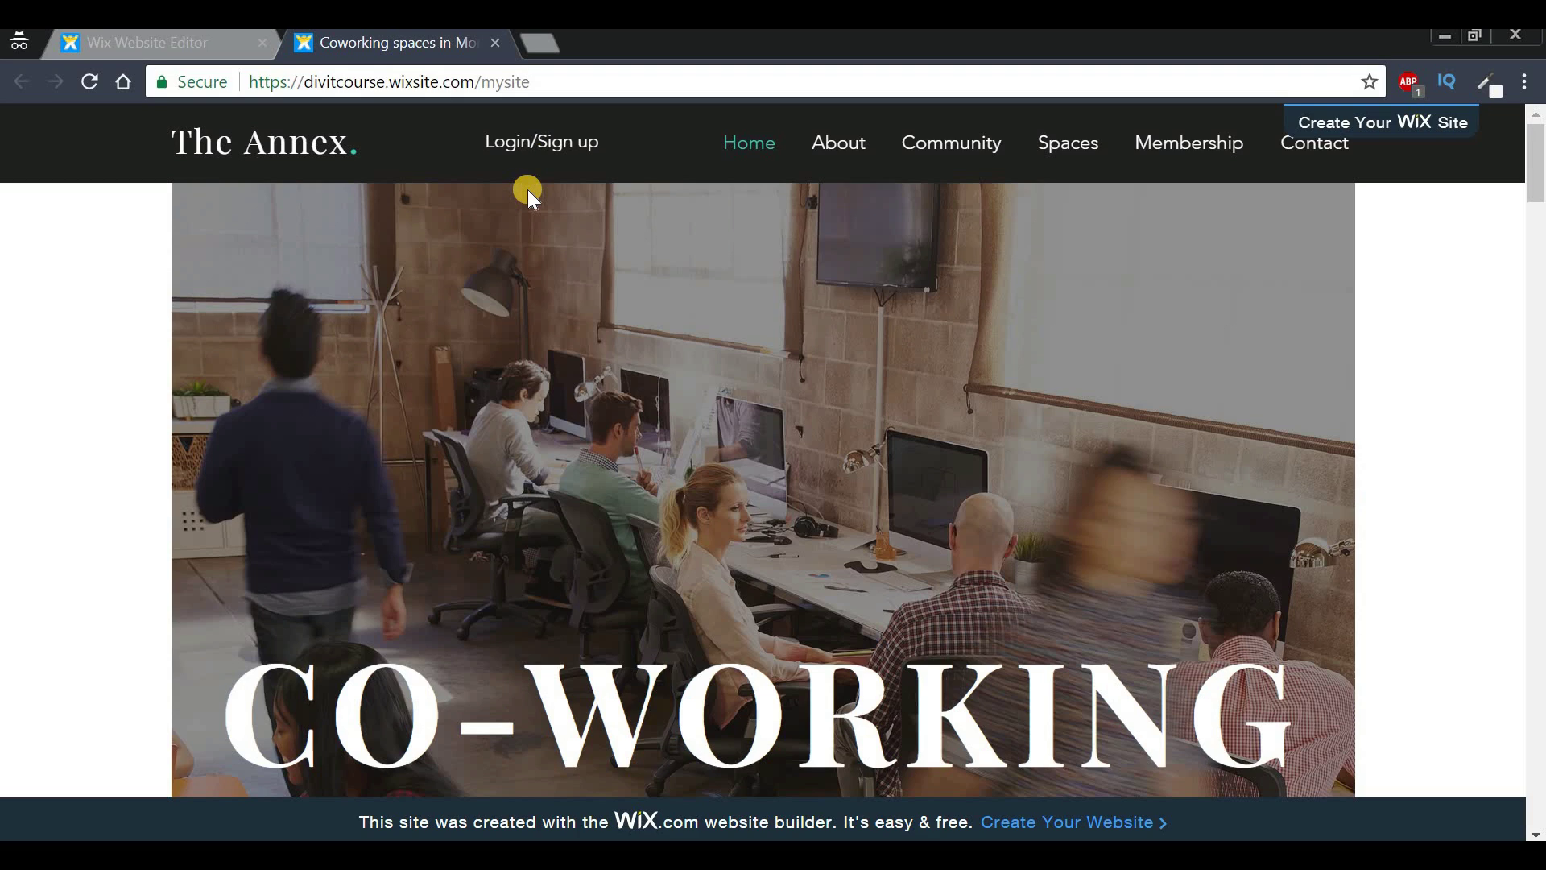
Test the live Login/Sign up form's log in and sign up views, then dismiss the publish message.
click(528, 144)
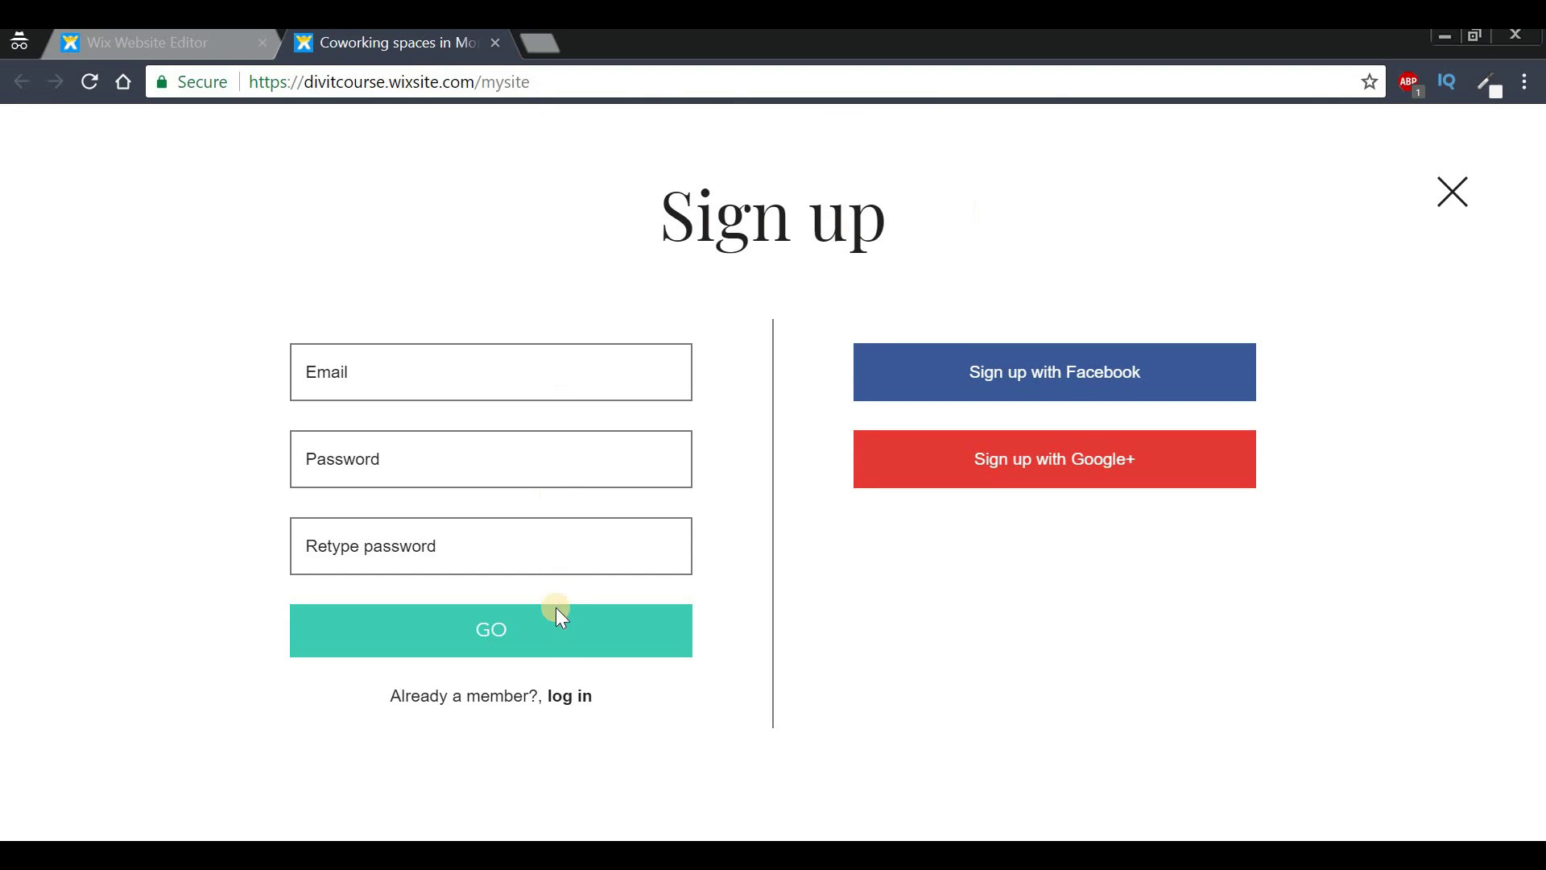
click(570, 698)
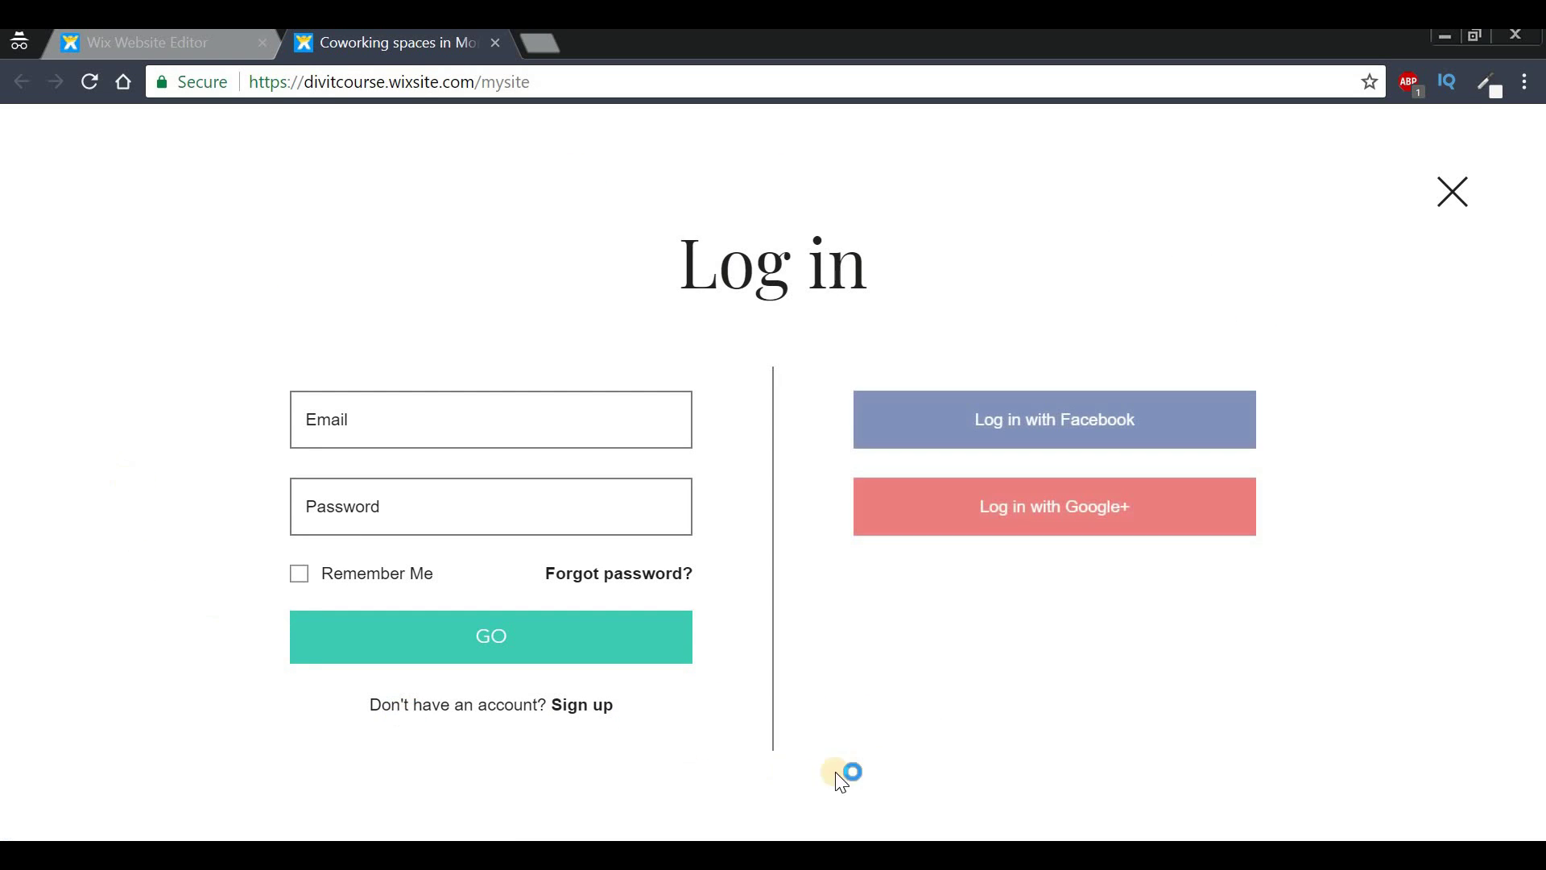
click(581, 707)
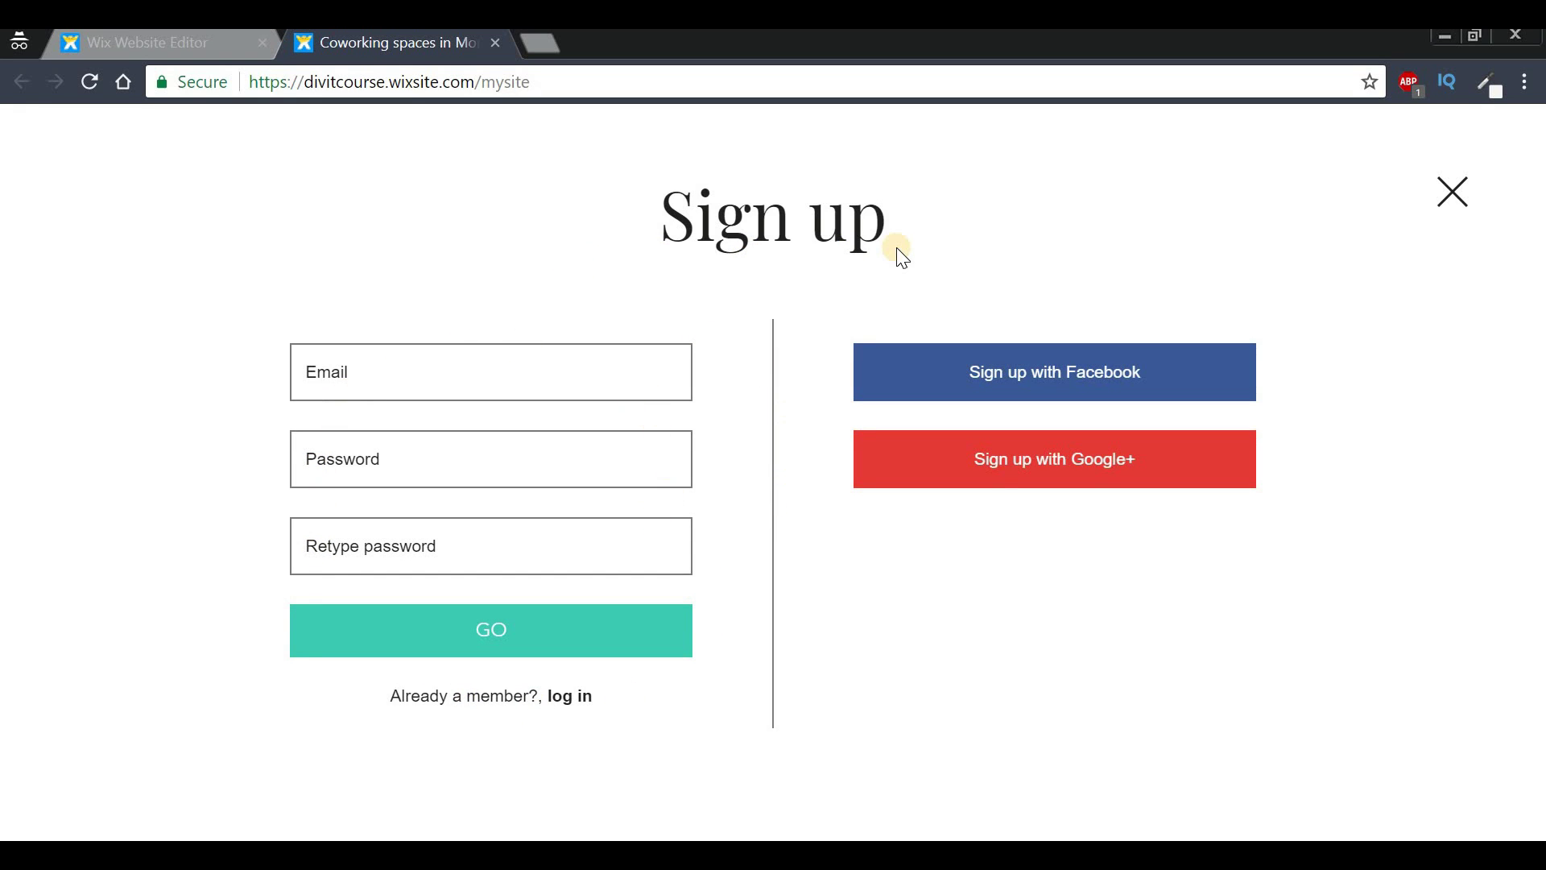
click(197, 45)
click(1177, 206)
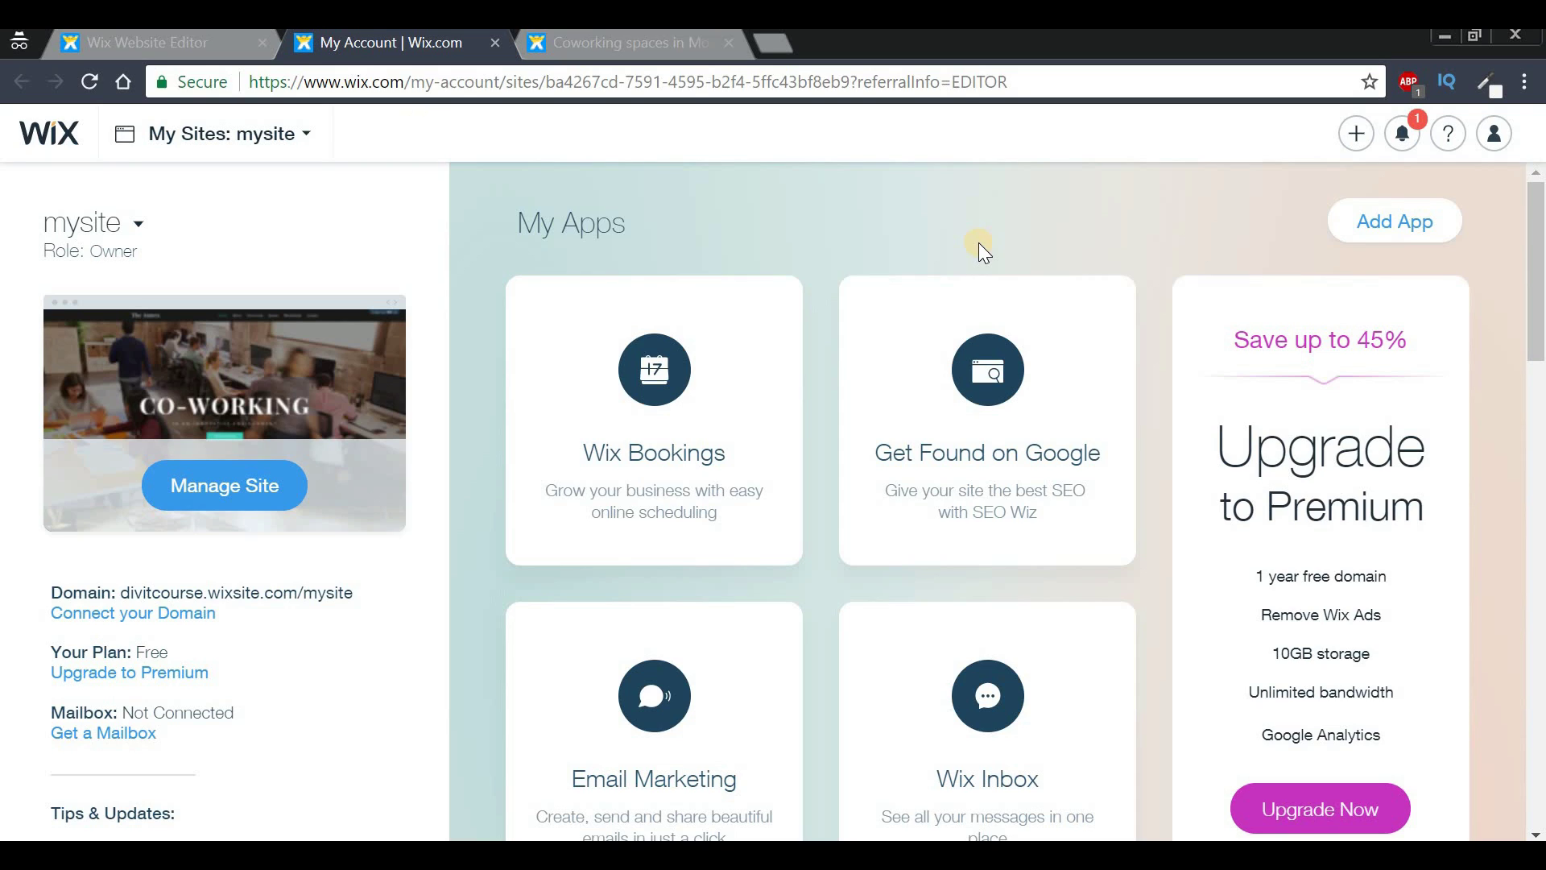
Check the new site member notification, then open Manage Contacts from the Contacts card.
click(1402, 133)
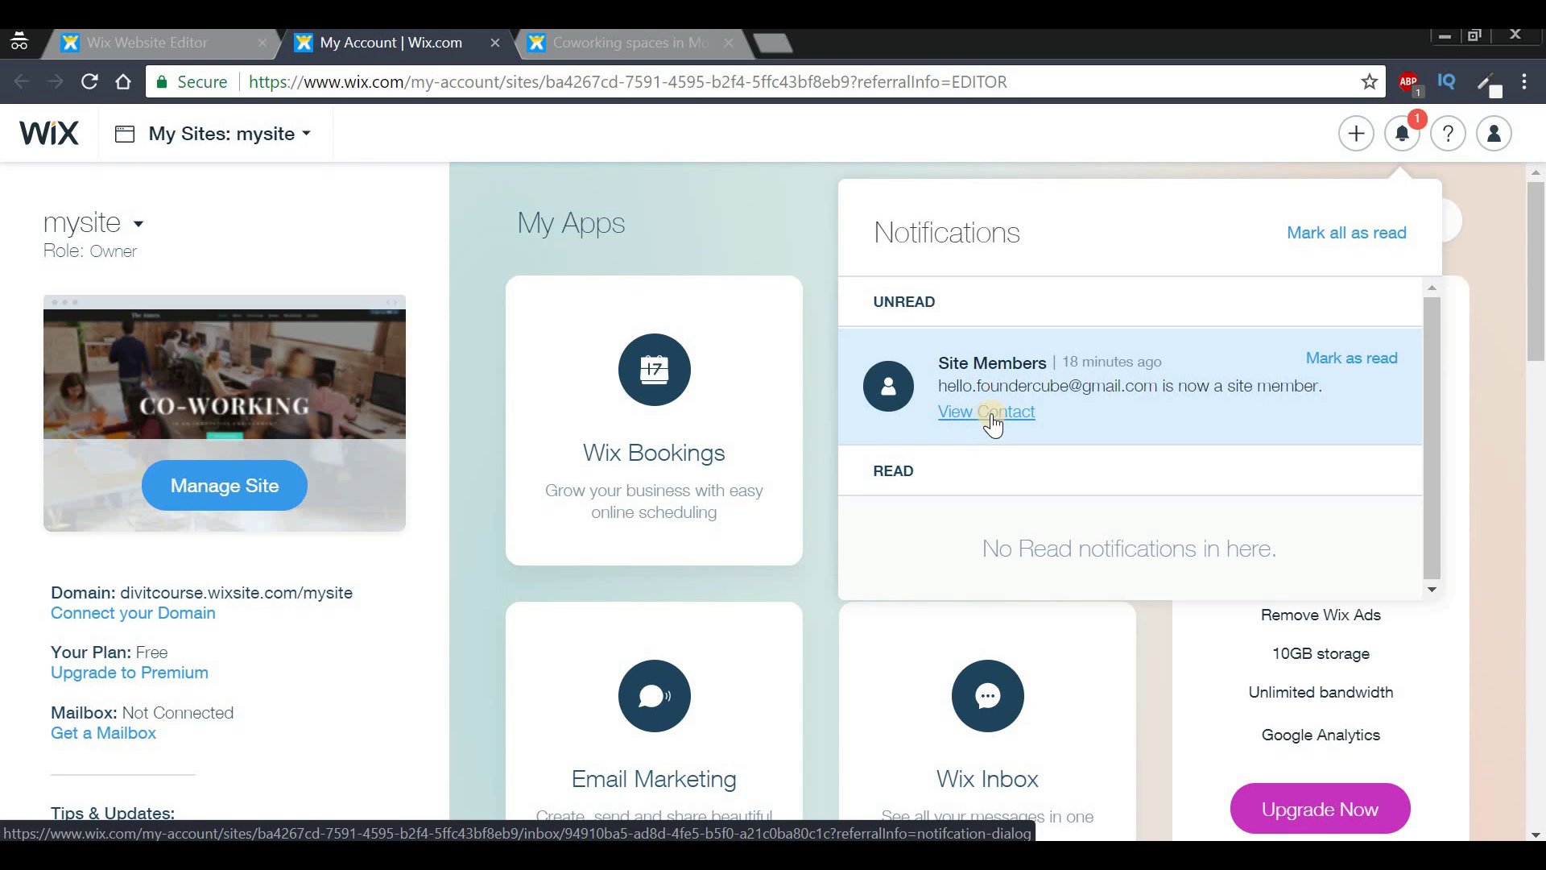
click(777, 234)
drag(1536, 266, 1538, 432)
mouse_move(1300, 259)
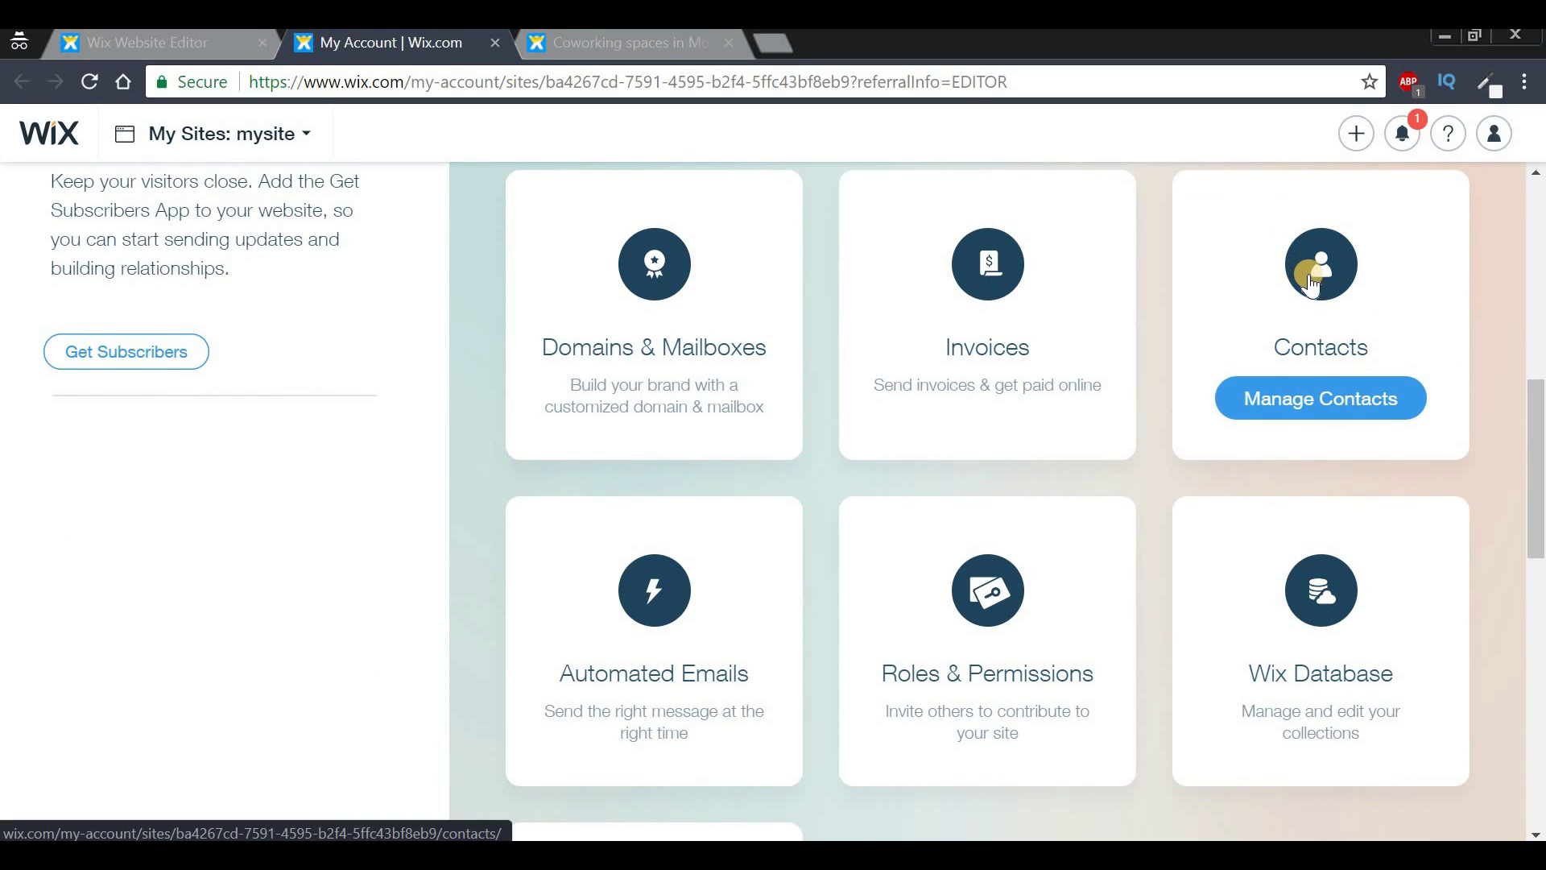
click(1314, 400)
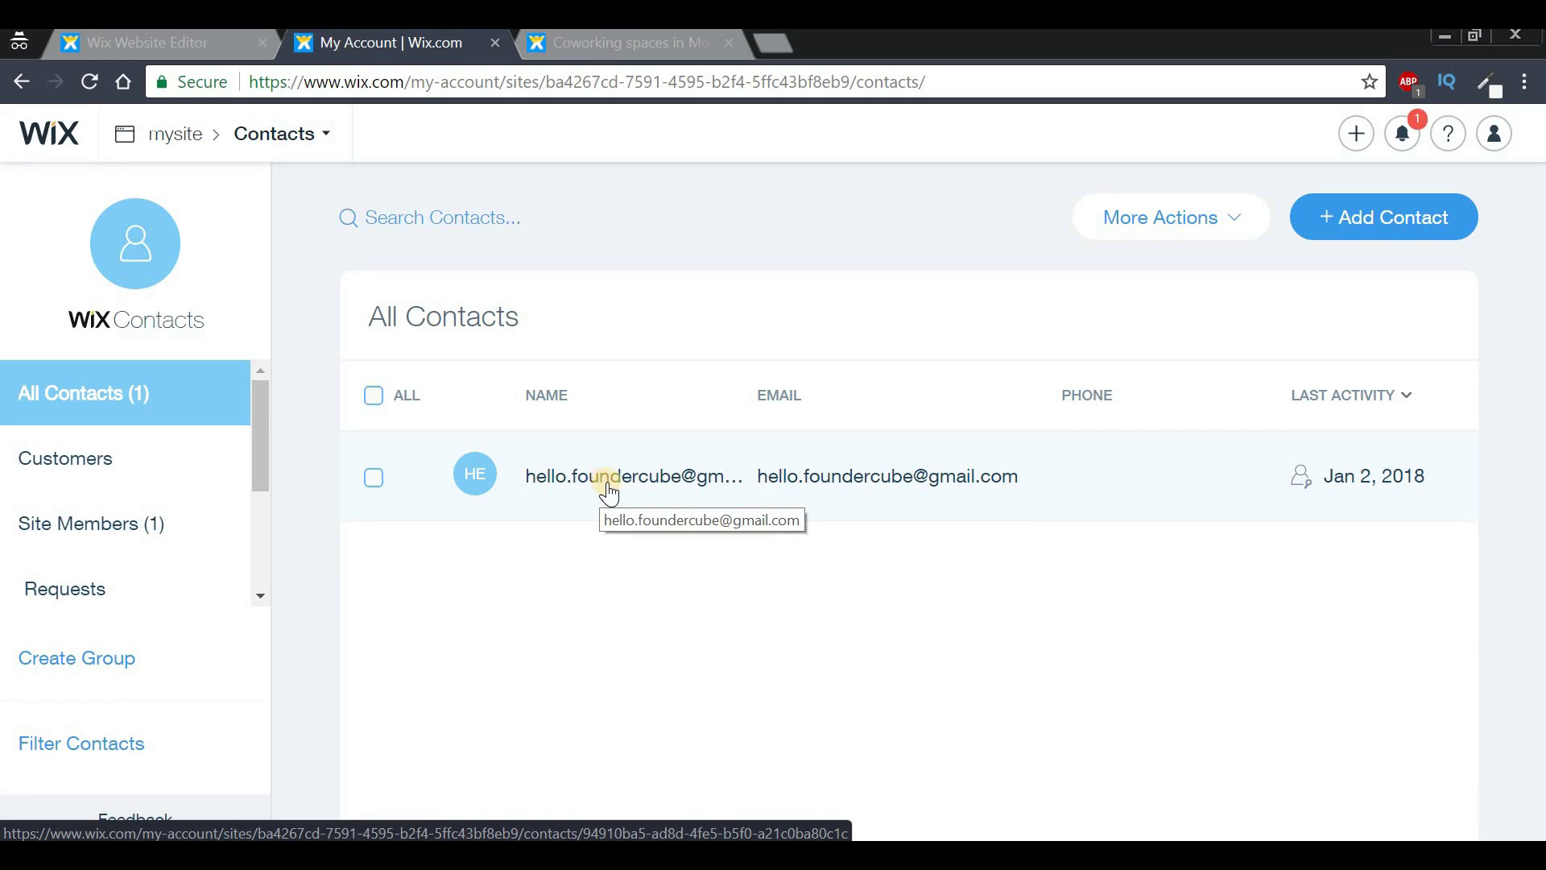
Select the new member's contact, check the empty Requests list, and return to the Website Editor.
click(374, 480)
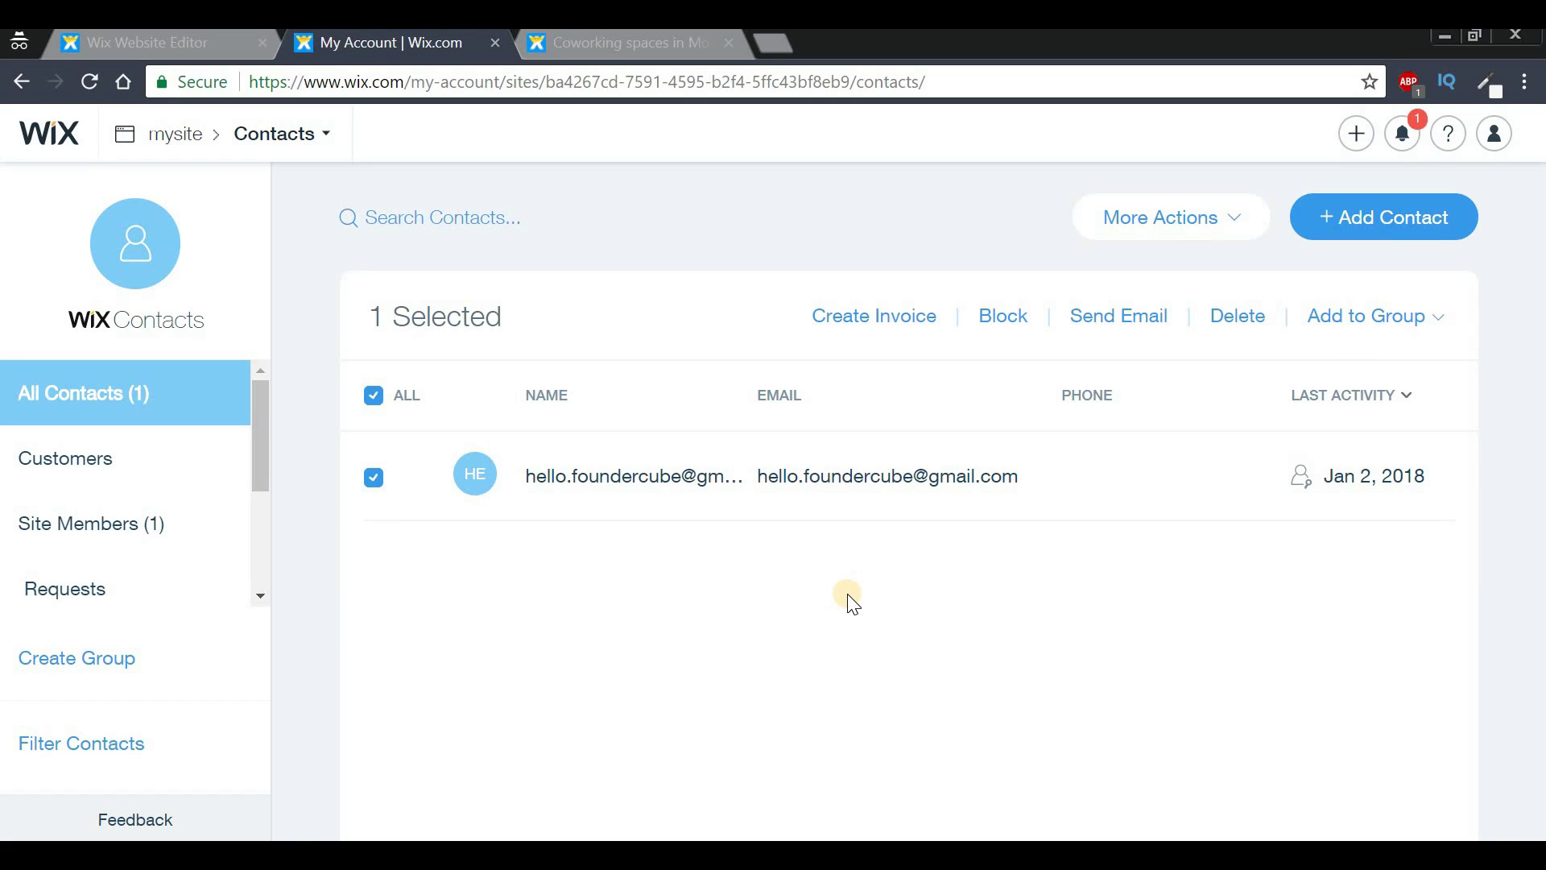
click(40, 596)
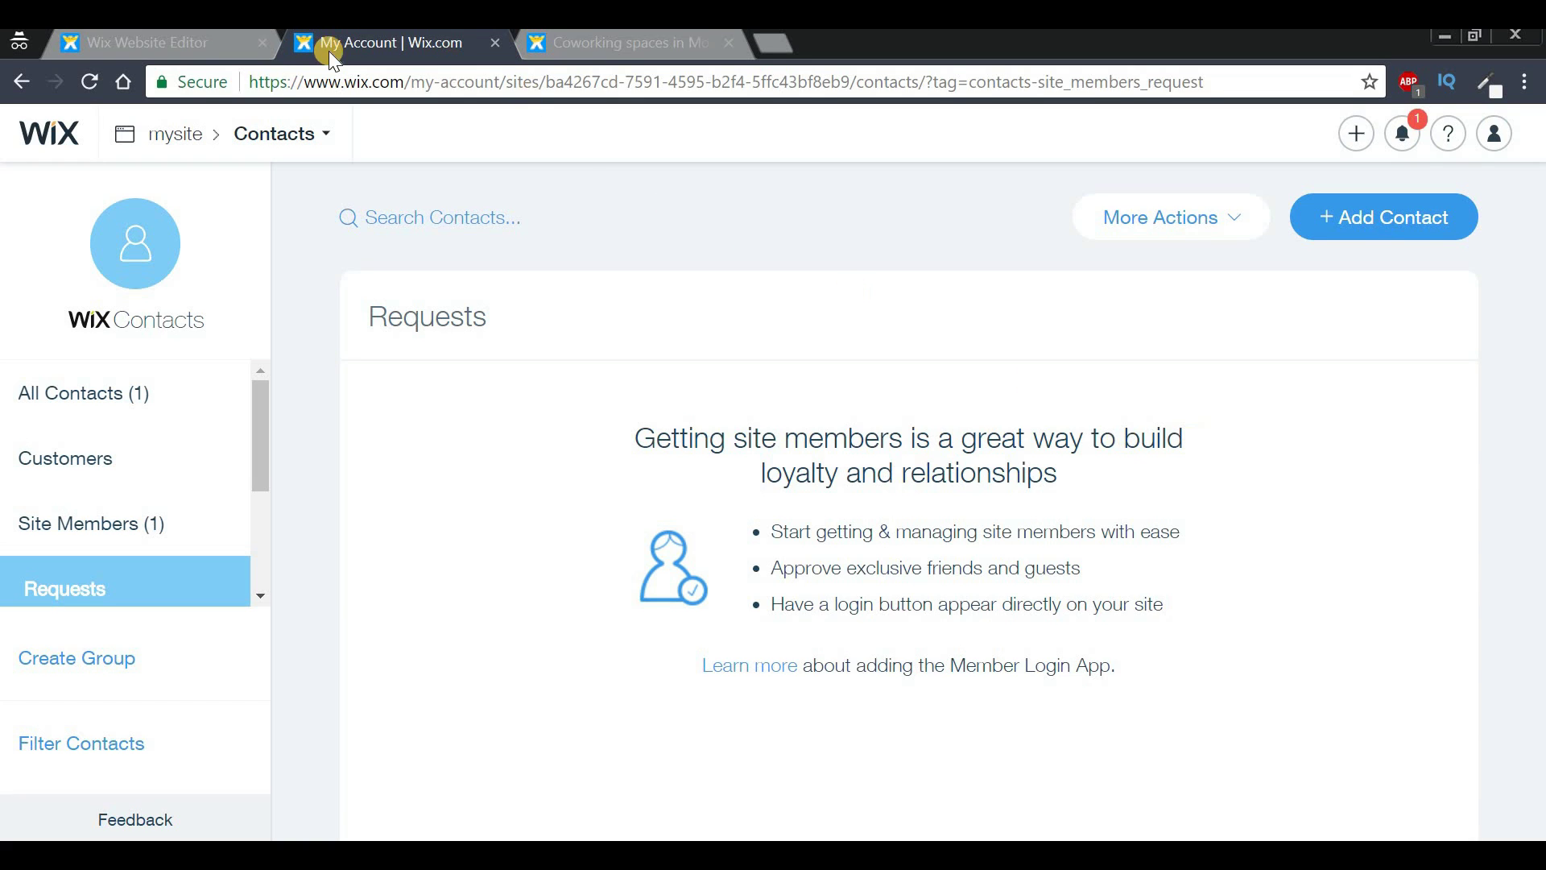
click(107, 32)
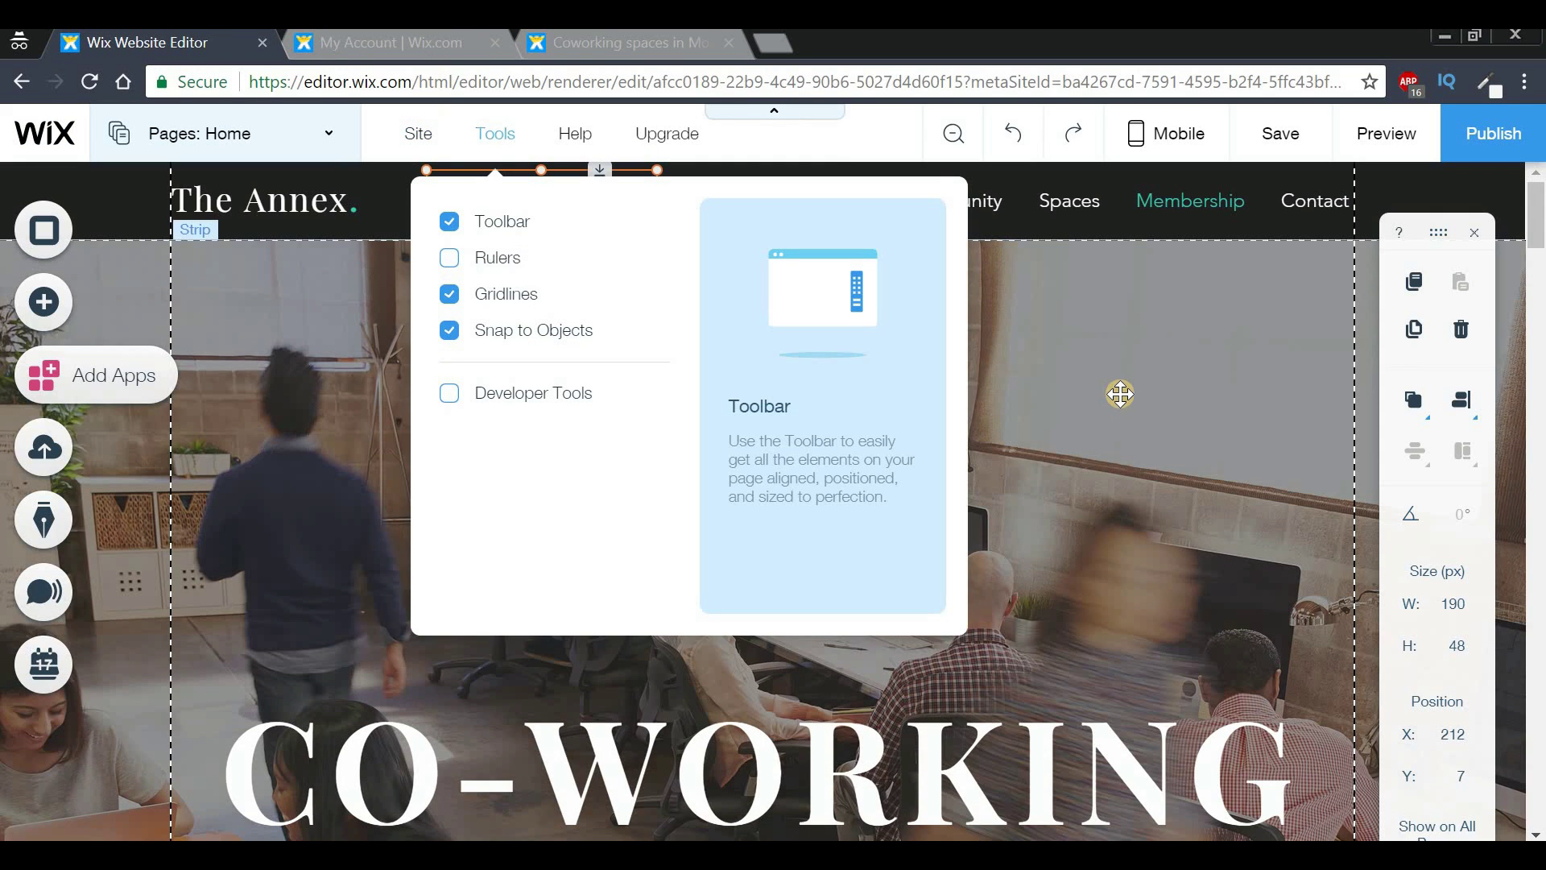